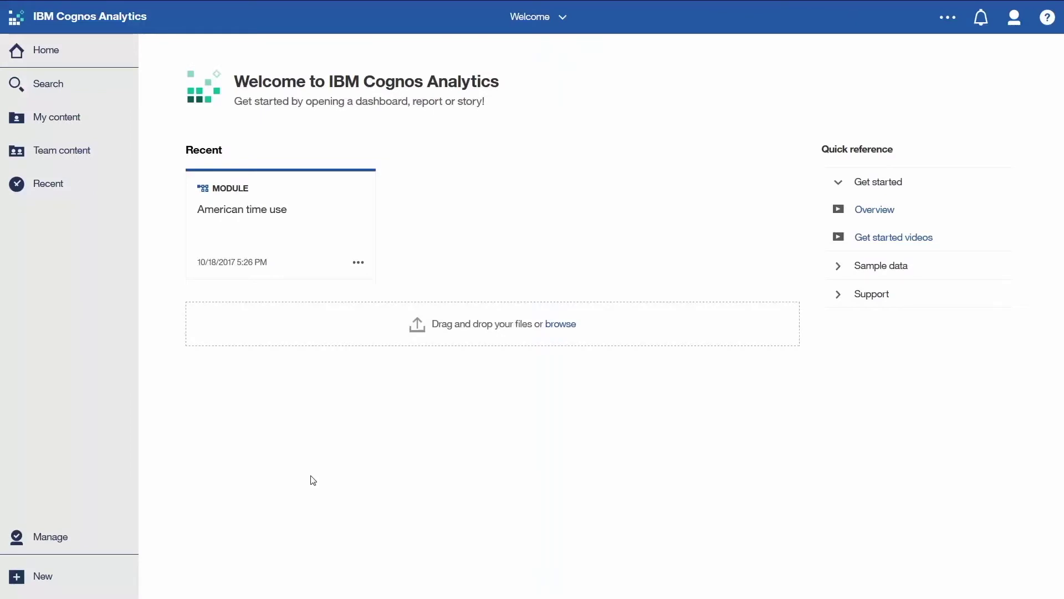
# Start a new report from the 2 by 2 active report template with the Cool blue theme
pyautogui.click(47, 579)
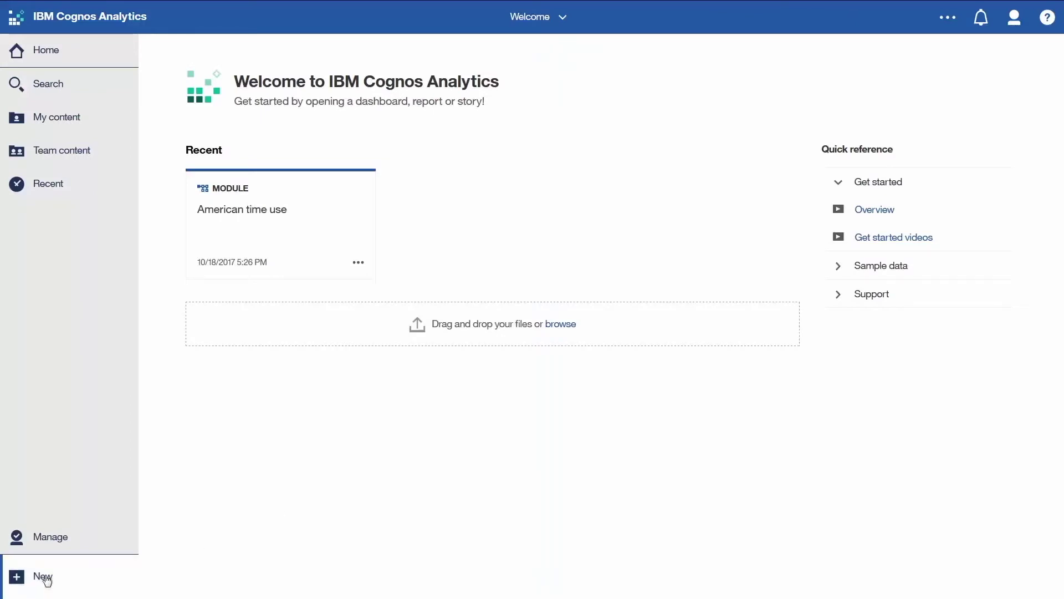
pyautogui.click(45, 407)
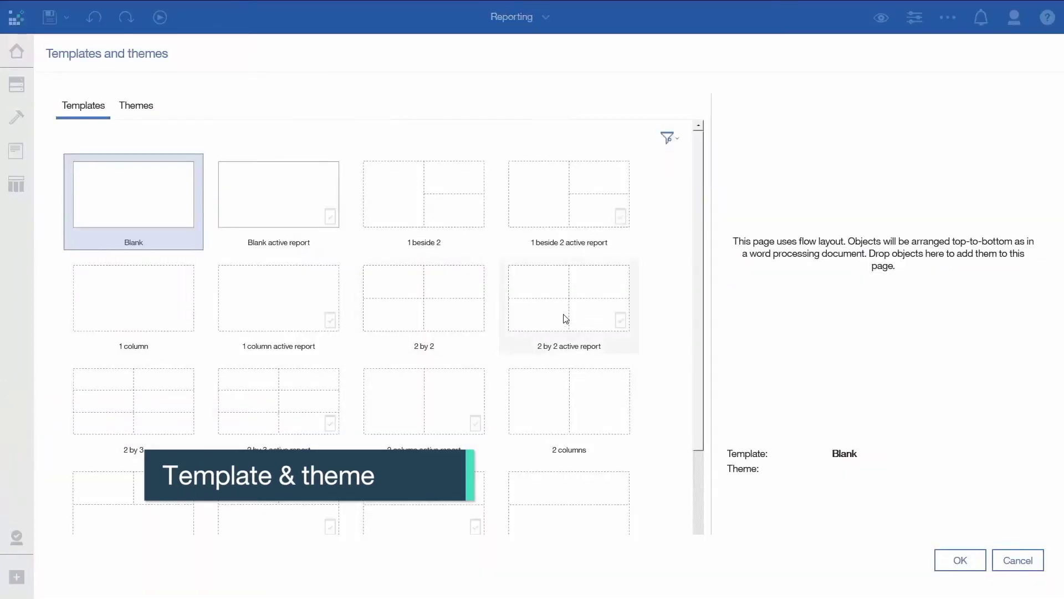
pyautogui.click(566, 319)
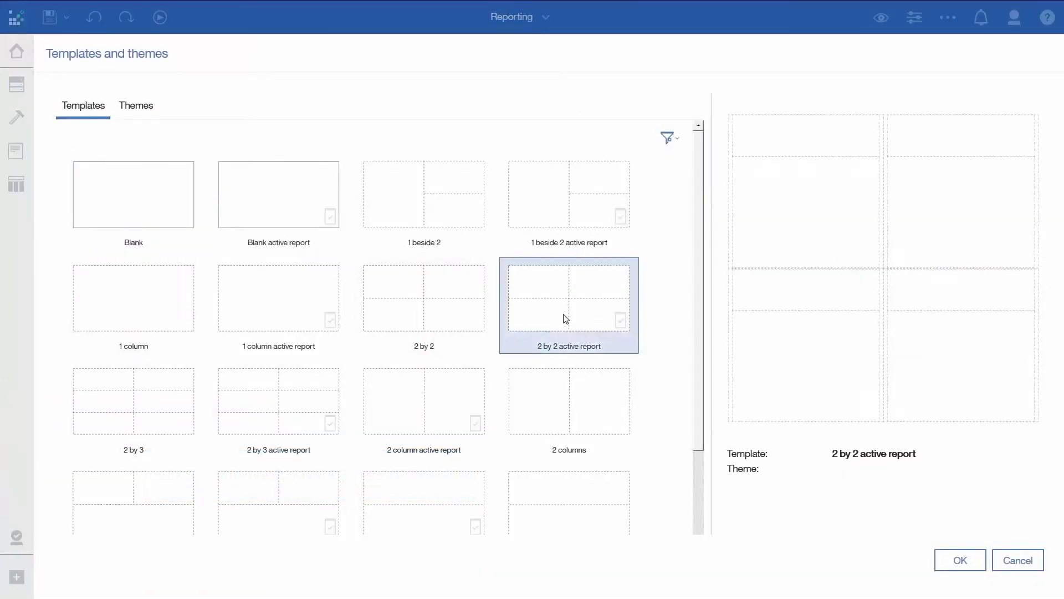
pyautogui.click(143, 109)
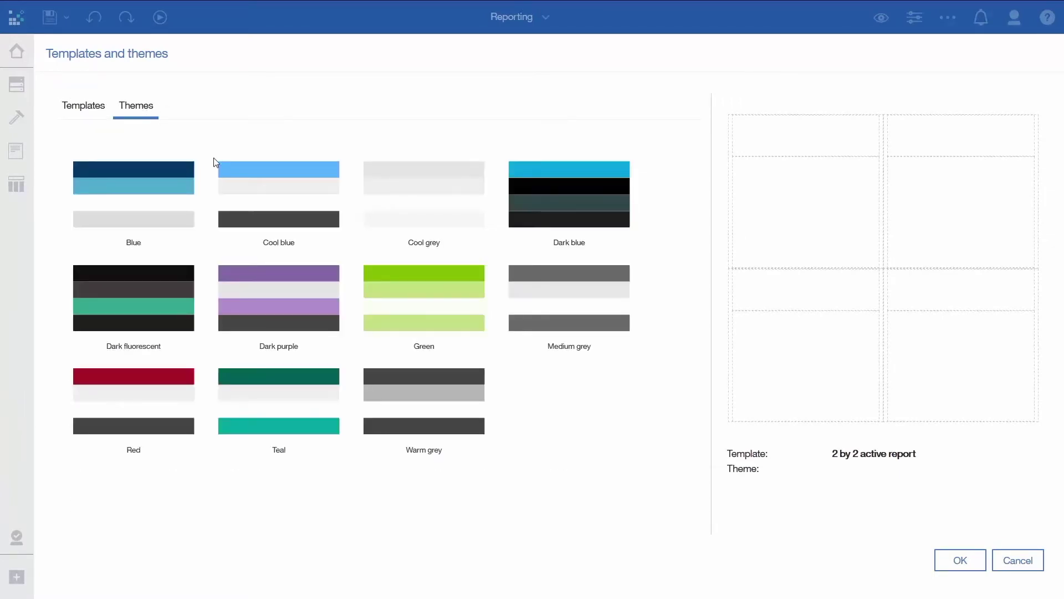
pyautogui.click(263, 200)
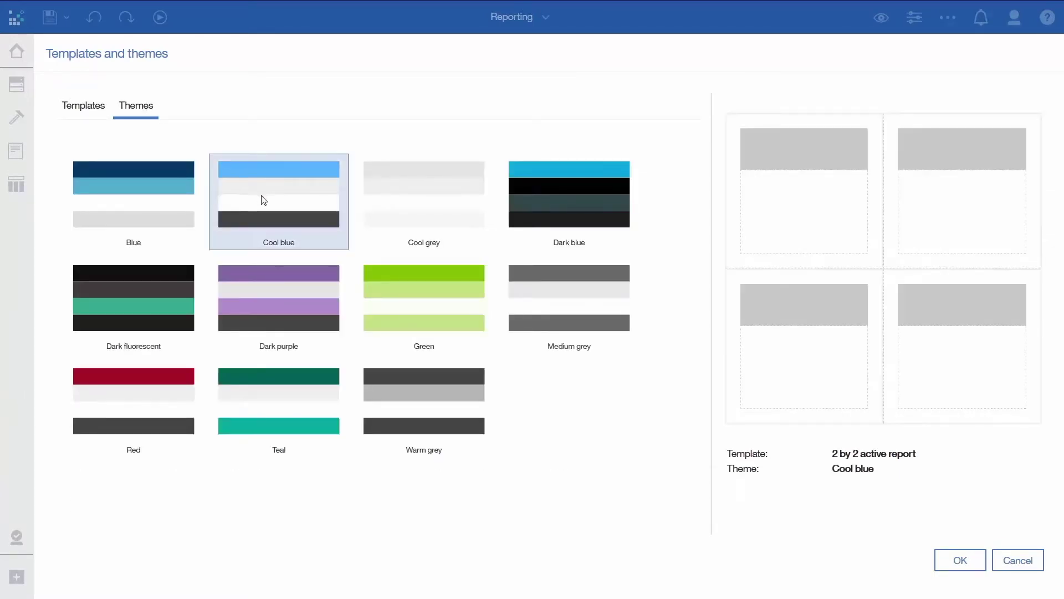
# Confirm the template and add the American time use data module from Get started > Data as the source
pyautogui.click(961, 560)
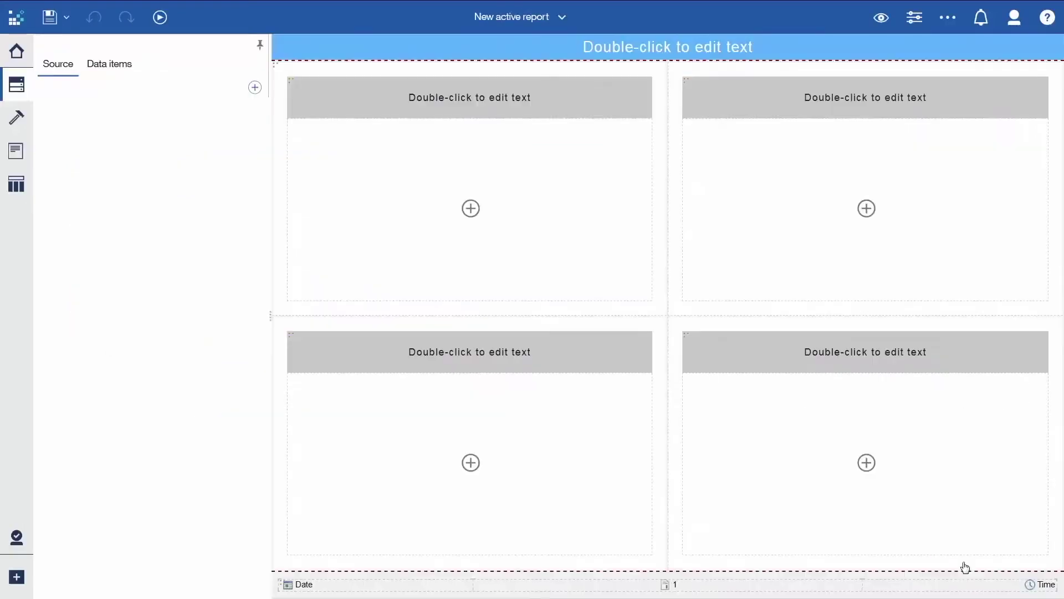
pyautogui.click(256, 88)
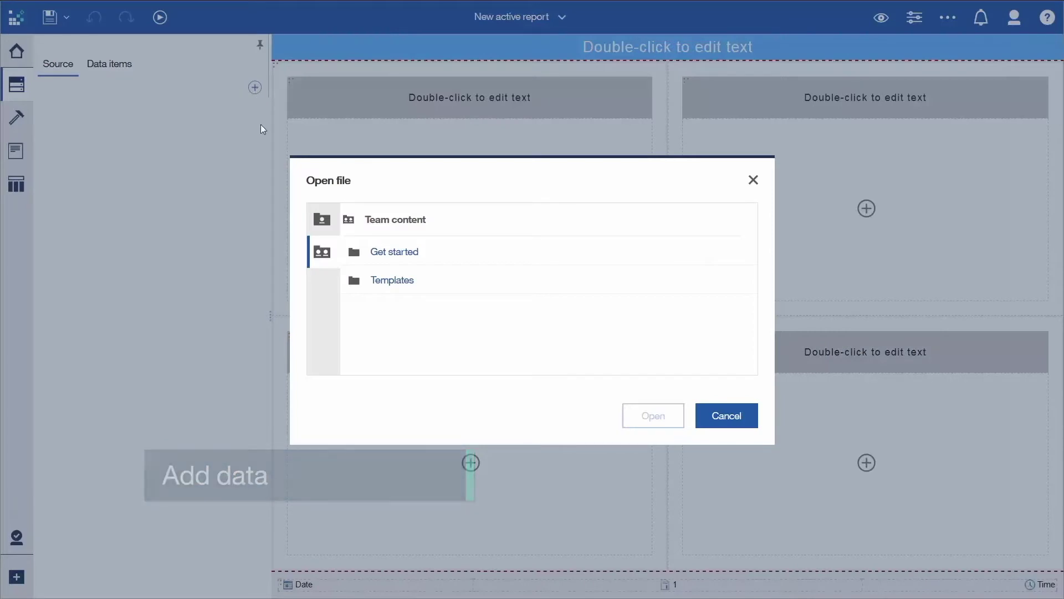
pyautogui.click(394, 254)
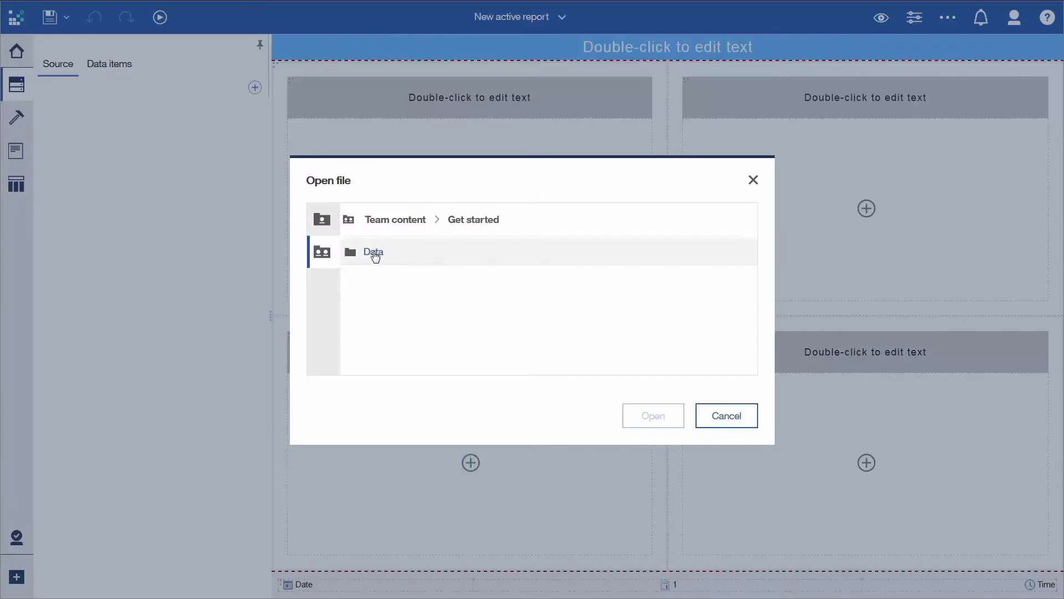
pyautogui.click(374, 252)
pyautogui.click(375, 255)
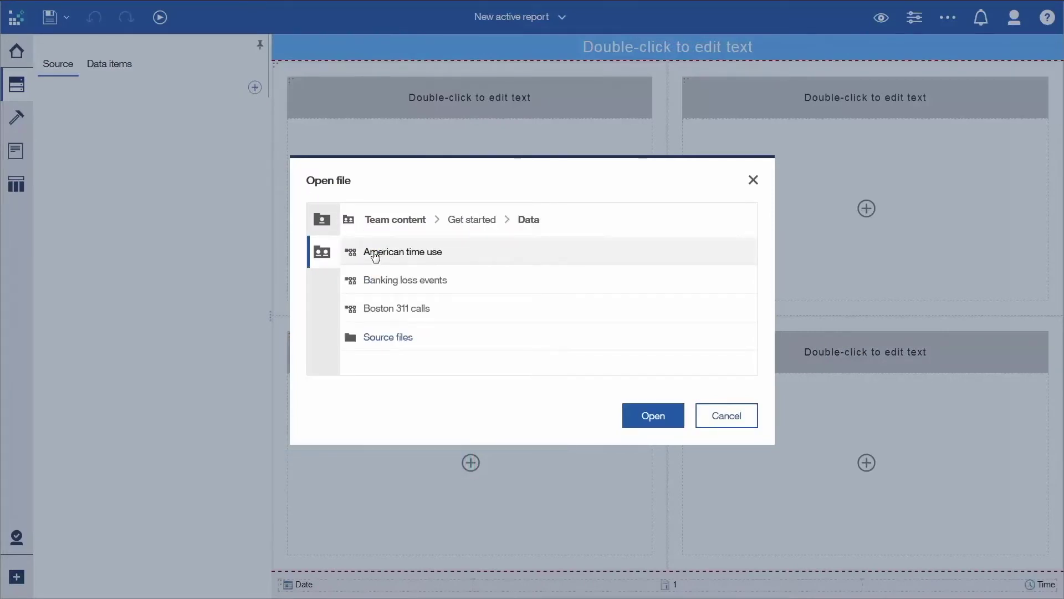
pyautogui.click(642, 420)
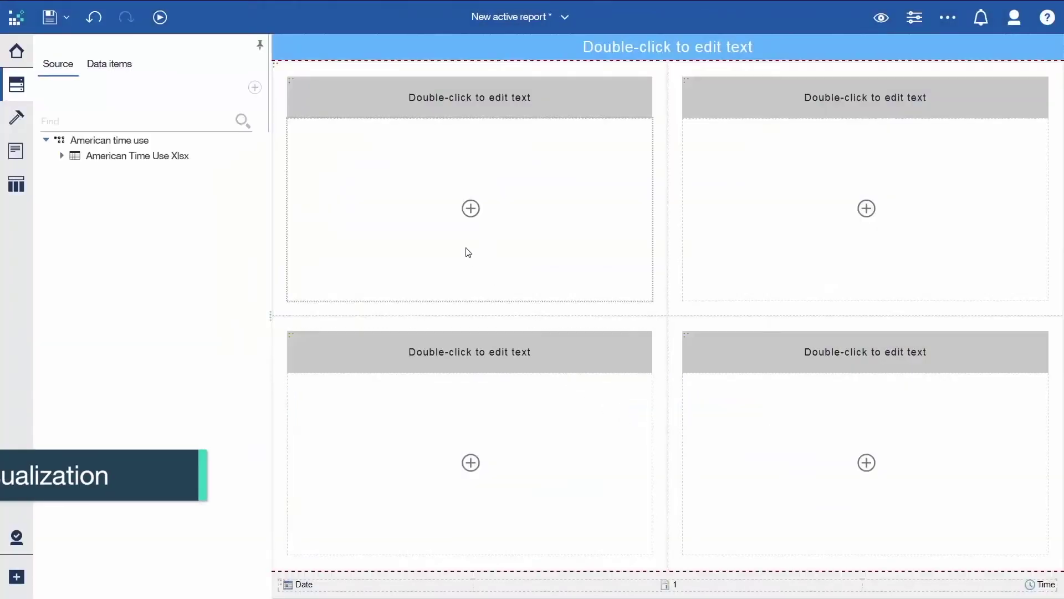
# Insert a Pie visualization into the top-left quadrant, keeping the default object and query names
pyautogui.click(470, 209)
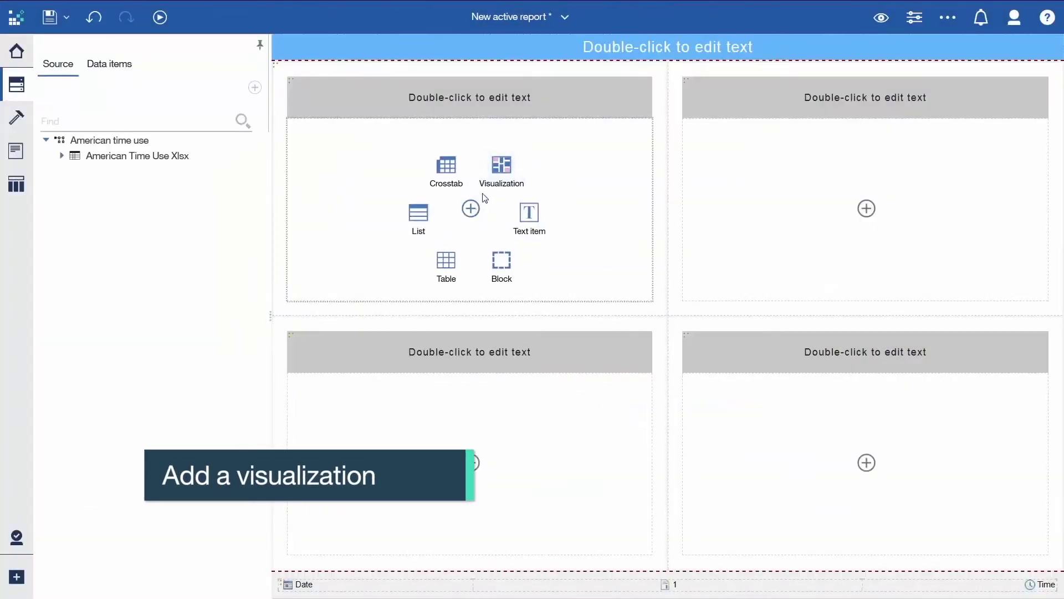
pyautogui.click(502, 177)
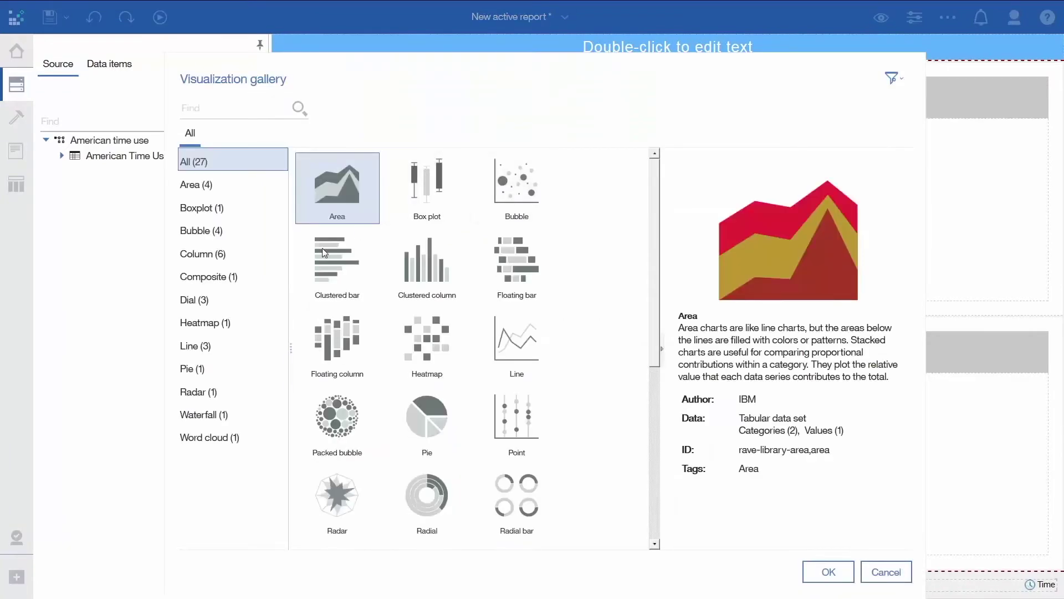
pyautogui.click(188, 370)
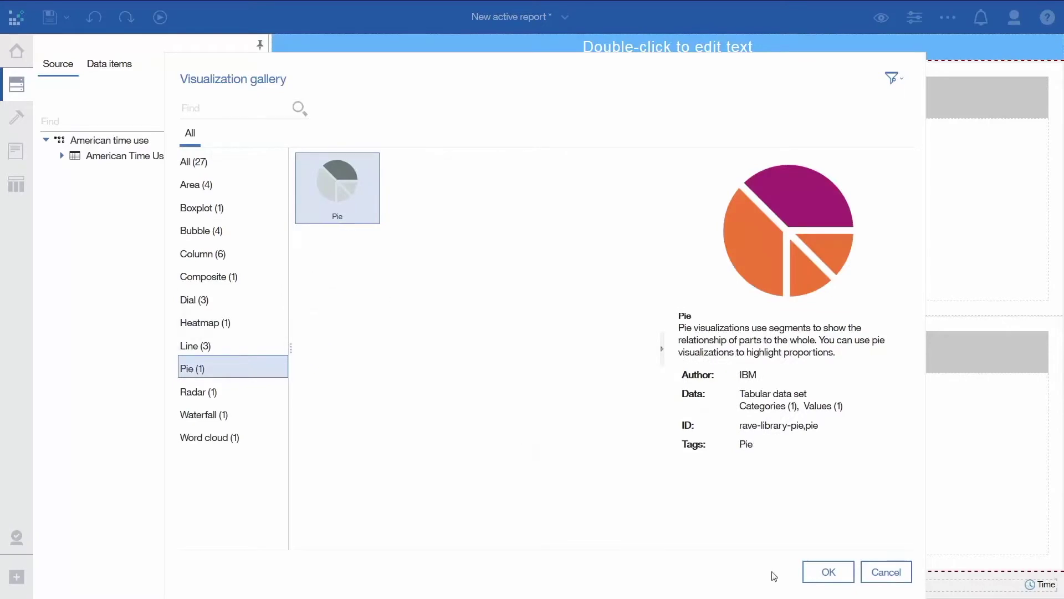
pyautogui.click(826, 573)
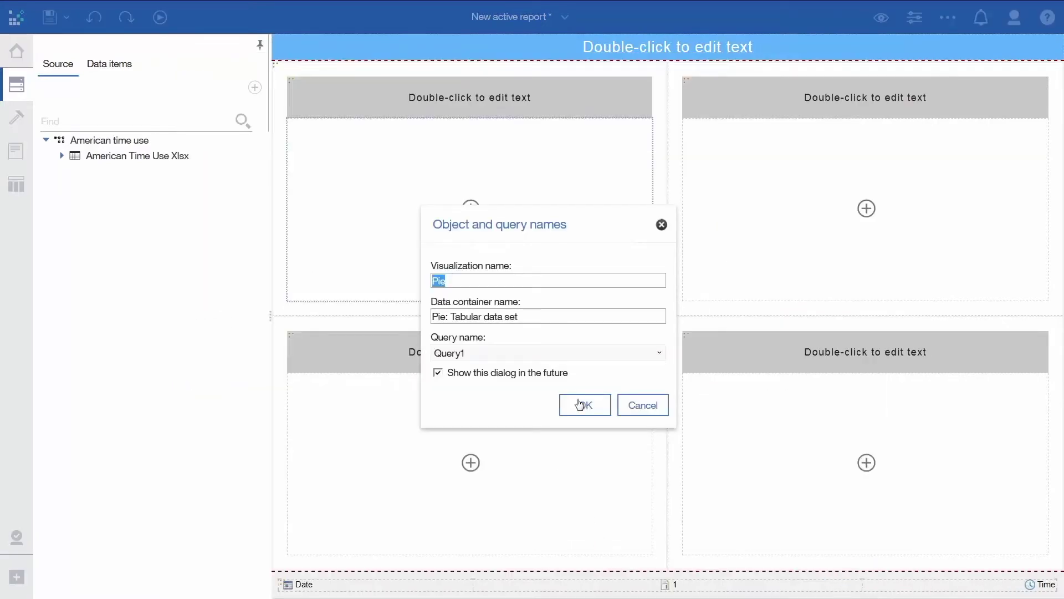
pyautogui.click(579, 403)
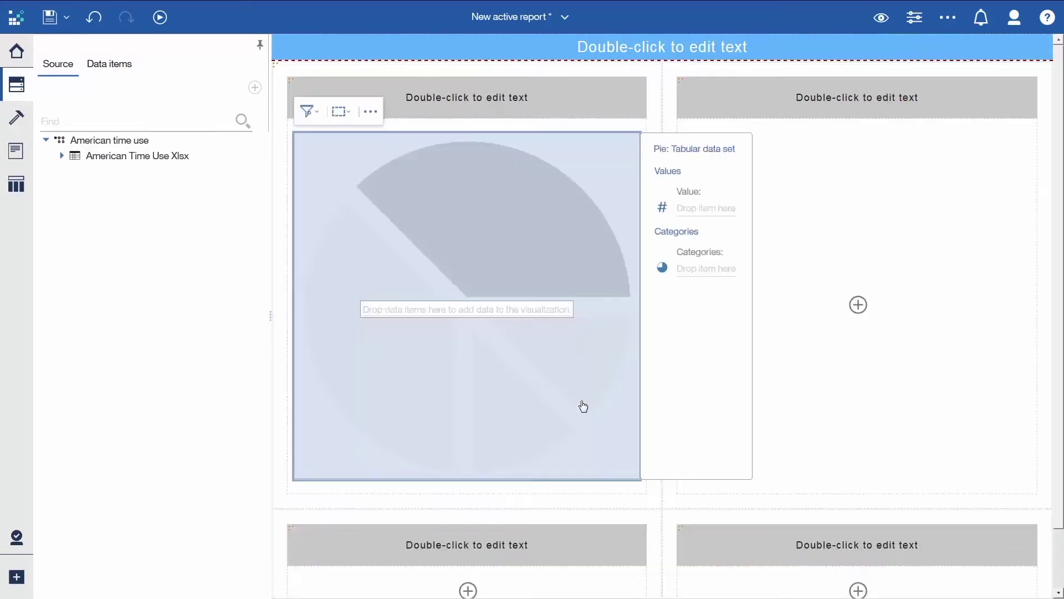
# From American Time Use Xlsx, assign Daily Minutes Worked to Value, Gender to Categories, Education Level to Extra Categories
pyautogui.click(63, 156)
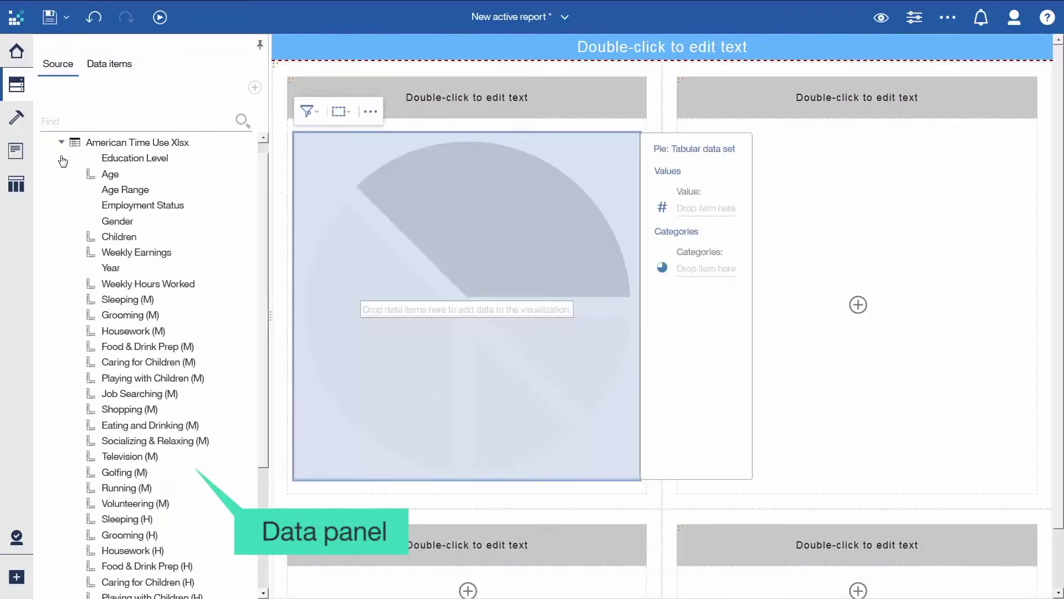
pyautogui.scroll(-3, 264, 210)
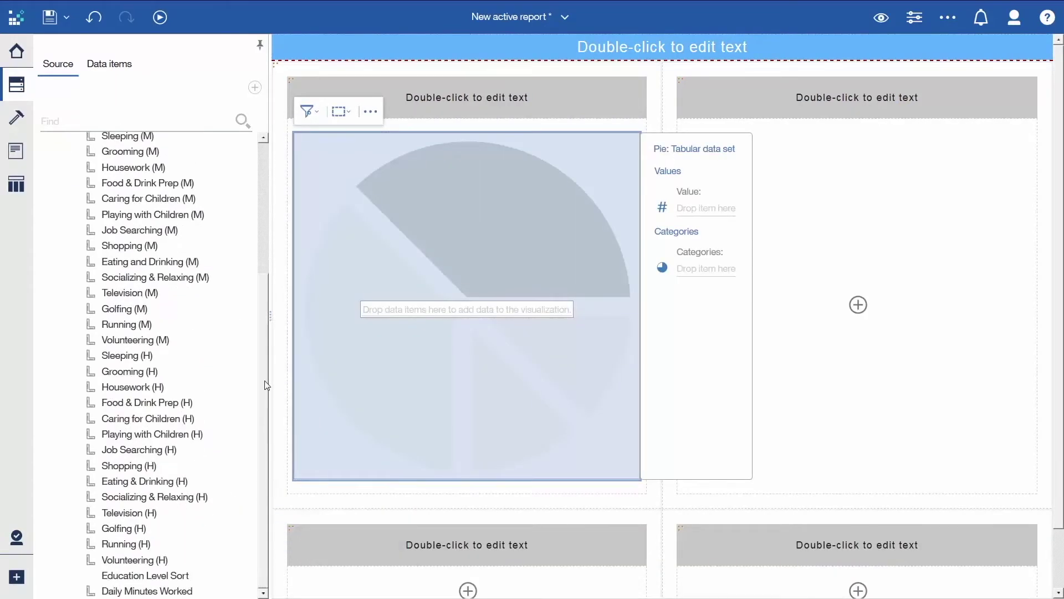
pyautogui.moveTo(170, 594); pyautogui.dragTo(687, 216)
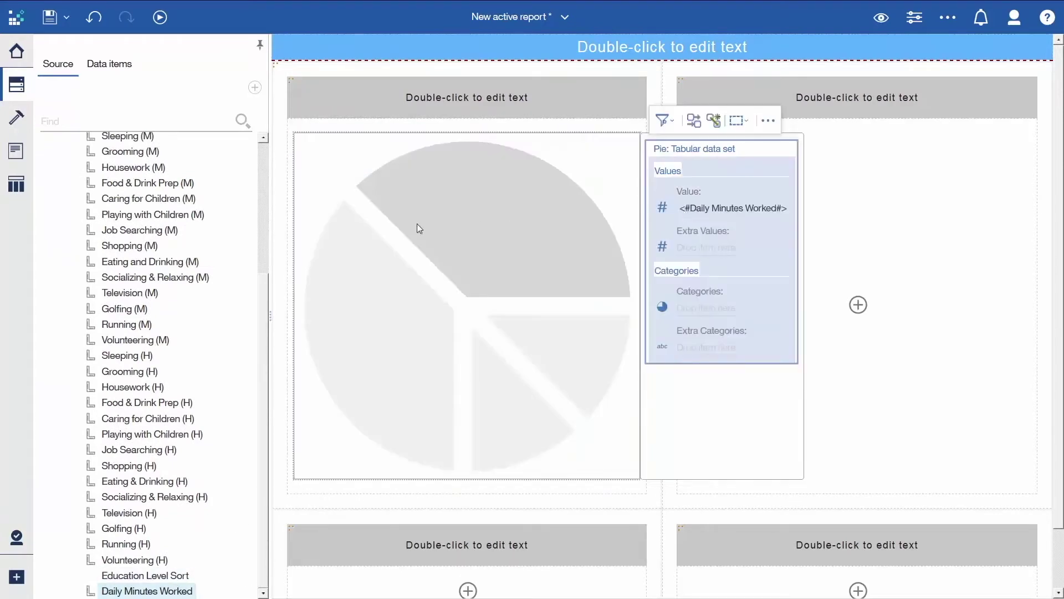
pyautogui.scroll(5, 260, 266)
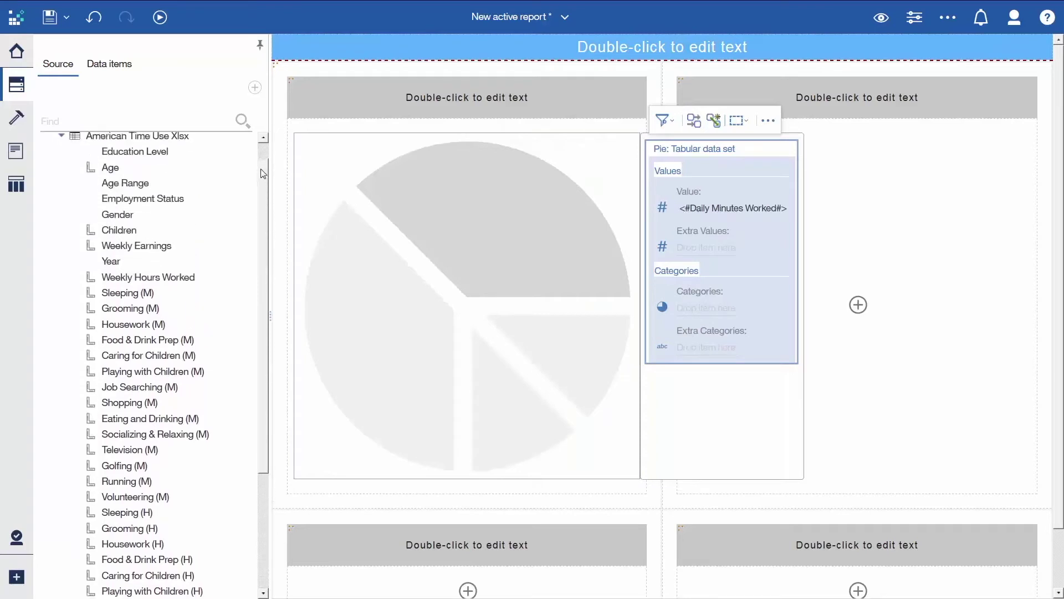
pyautogui.moveTo(119, 226); pyautogui.dragTo(696, 306)
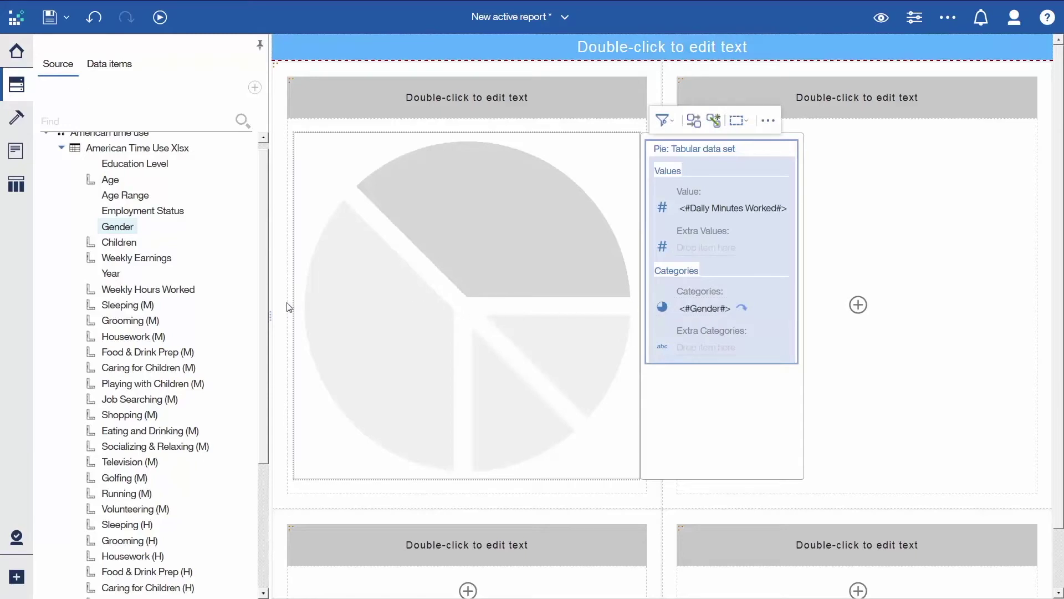
pyautogui.moveTo(166, 167); pyautogui.dragTo(700, 348)
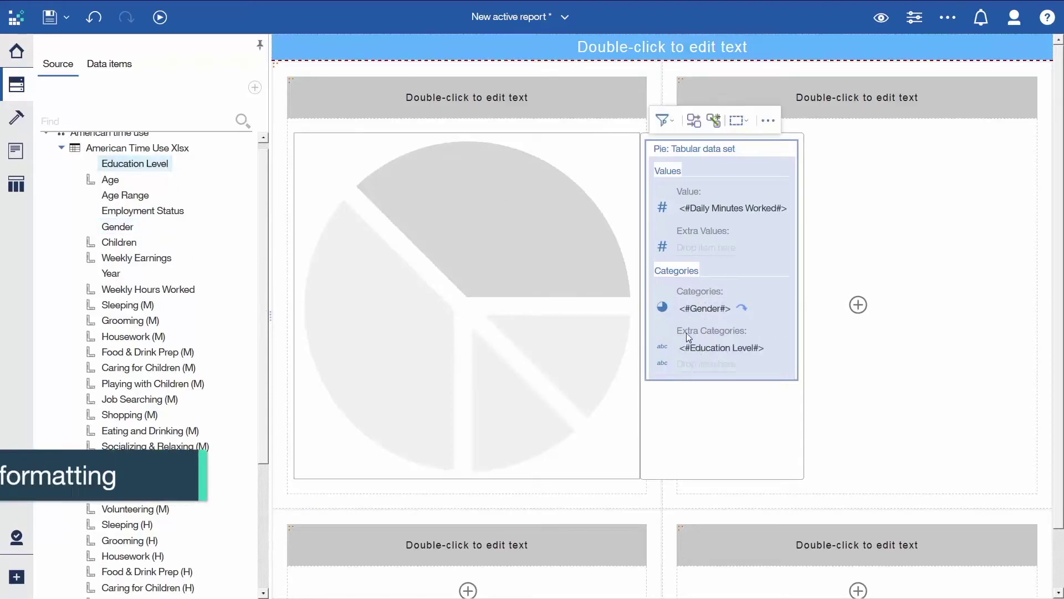
# Format Daily Minutes Worked as a Number with one decimal place
pyautogui.click(704, 211)
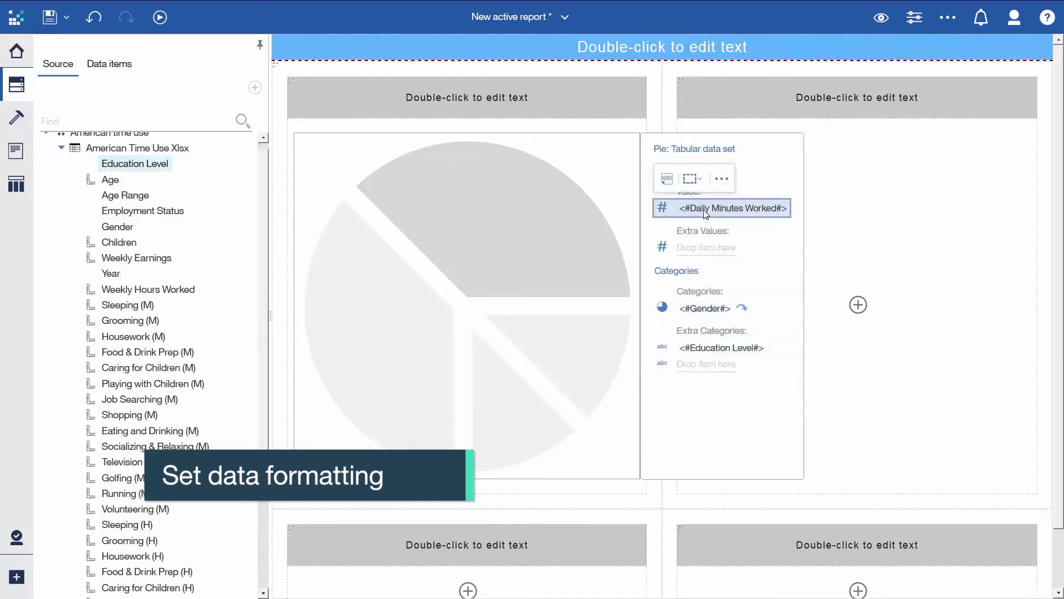
pyautogui.click(667, 181)
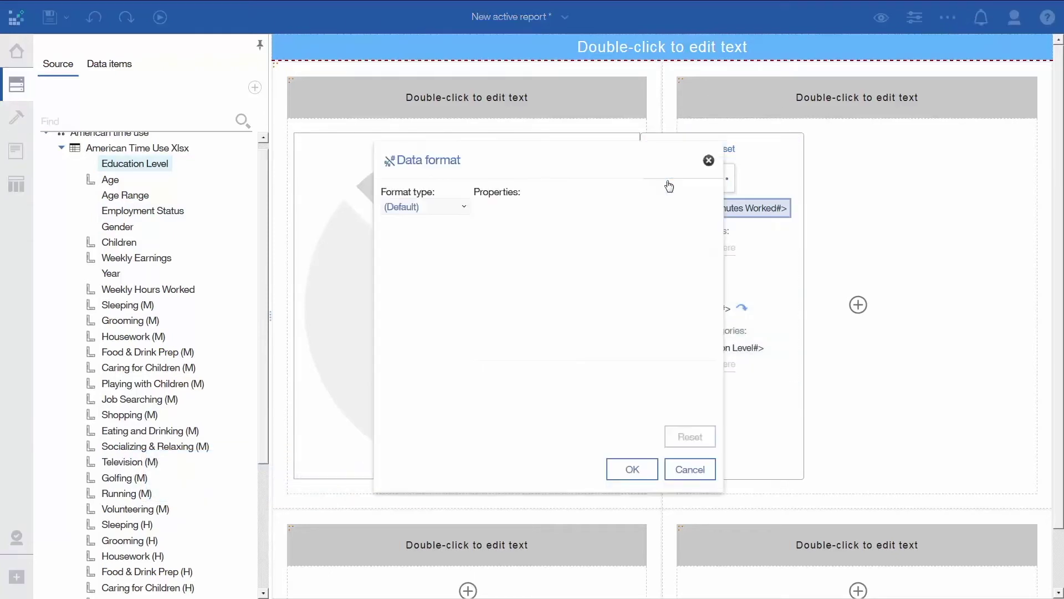
pyautogui.click(463, 209)
pyautogui.click(433, 237)
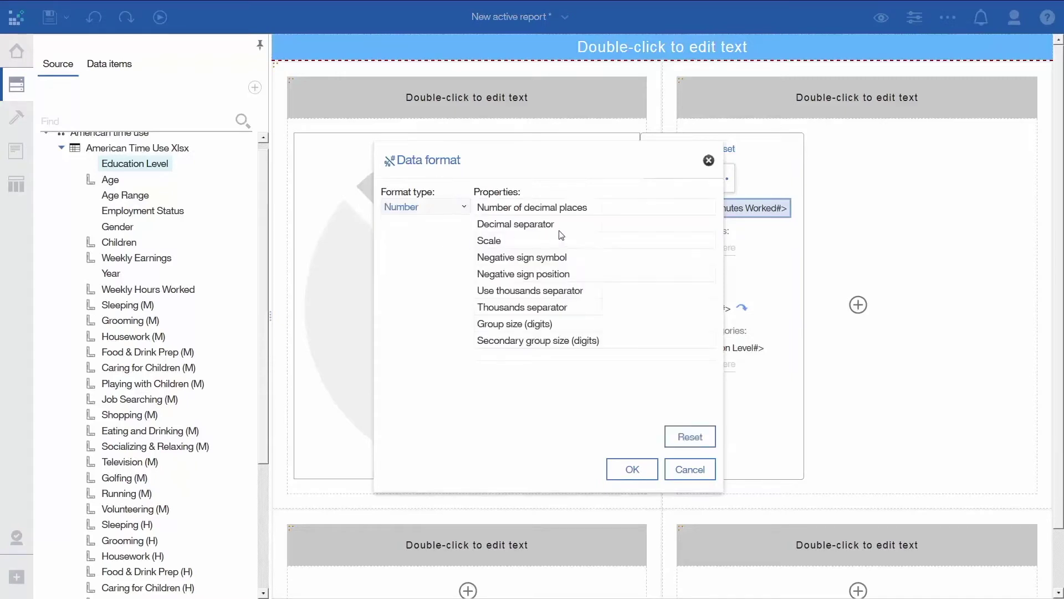
pyautogui.click(668, 208)
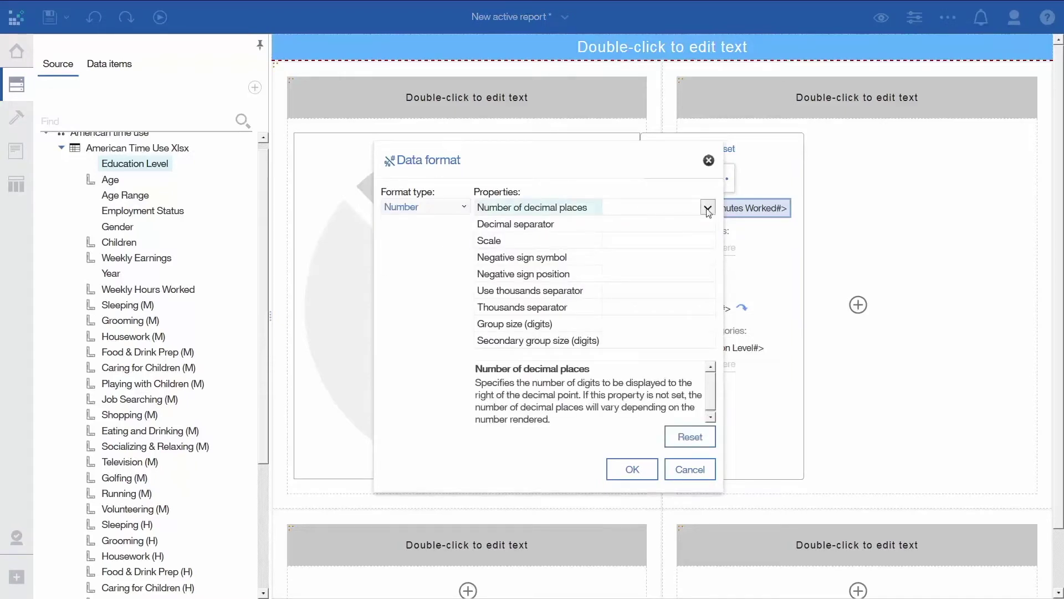
pyautogui.click(665, 208)
pyautogui.click(632, 238)
pyautogui.click(632, 471)
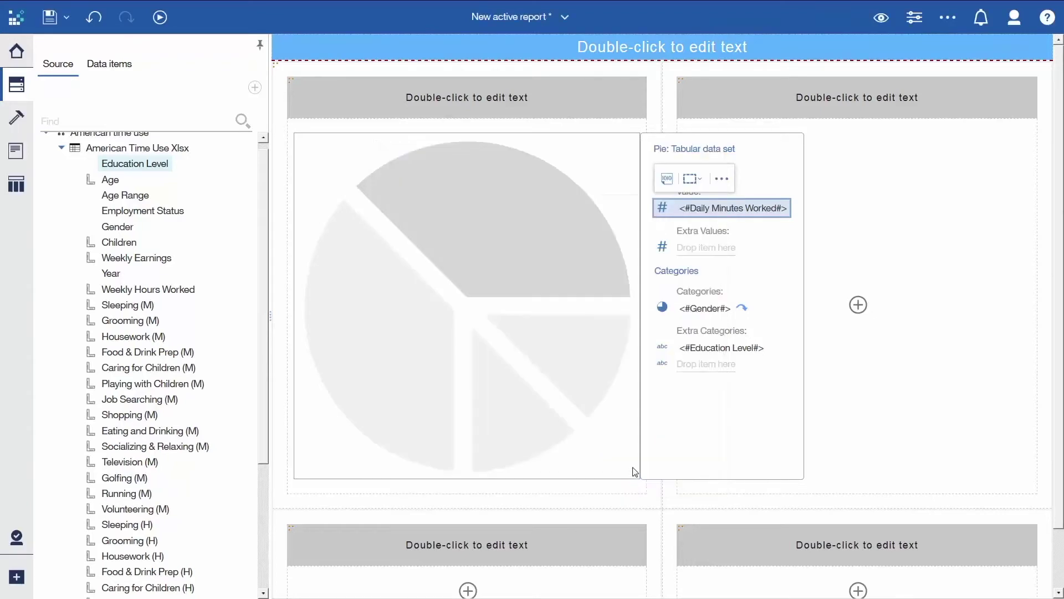
# Sort the Gender categories in ascending order and reselect the pie chart
pyautogui.click(712, 313)
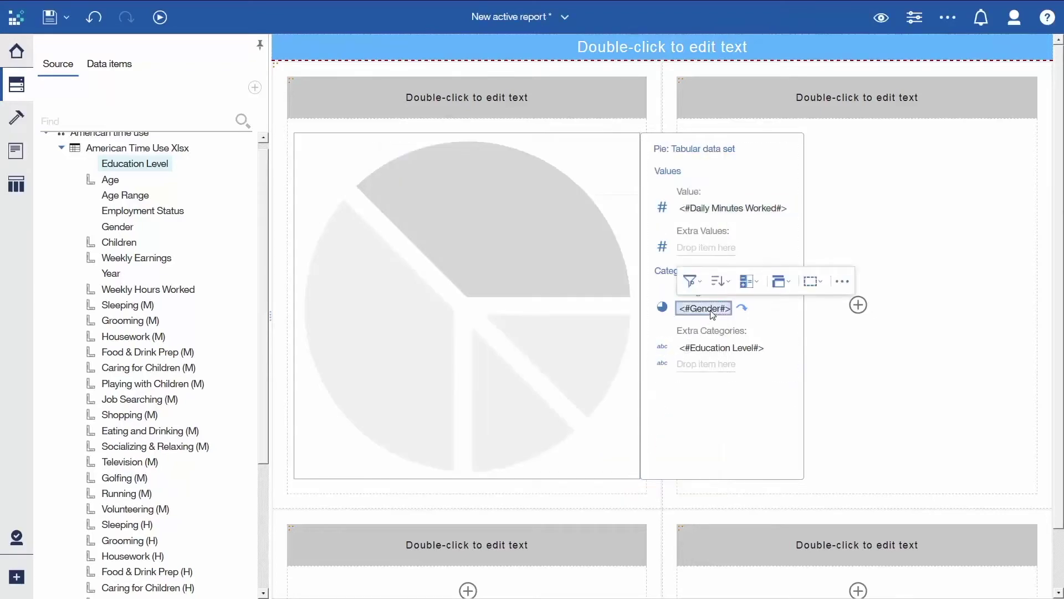
pyautogui.click(729, 286)
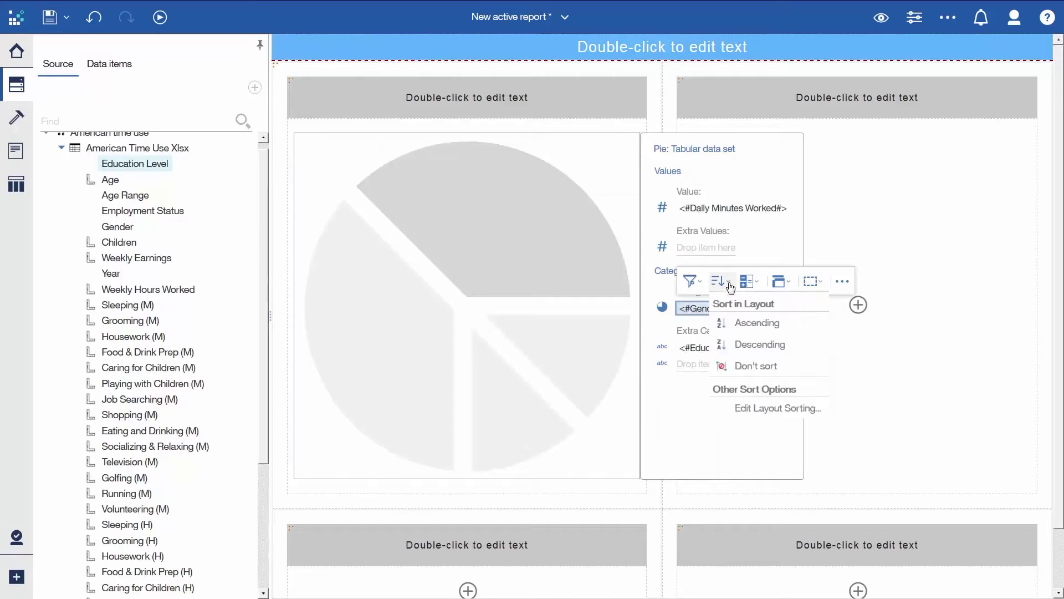
pyautogui.click(733, 323)
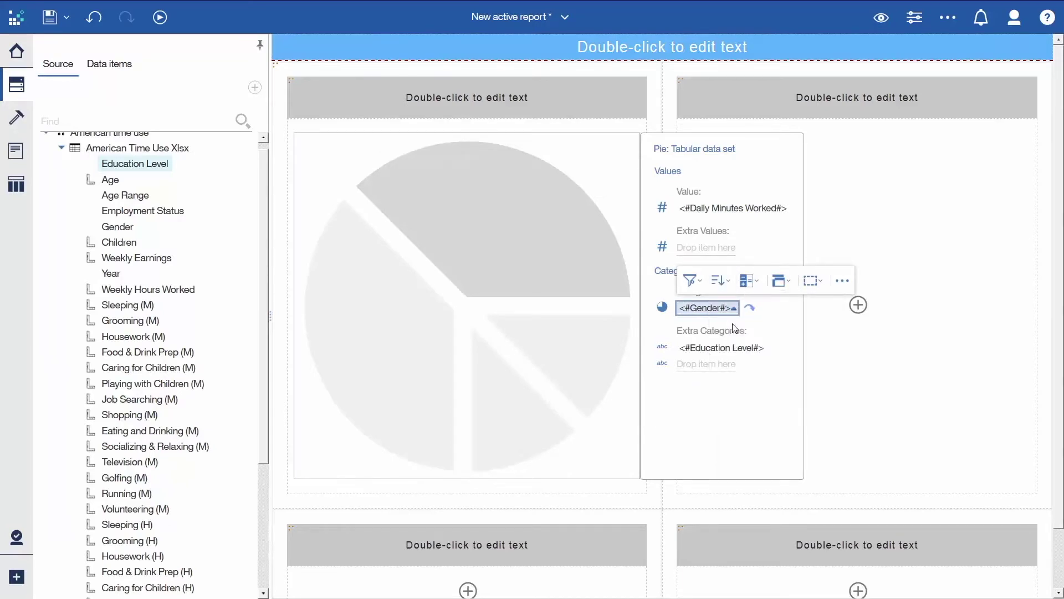
pyautogui.click(575, 170)
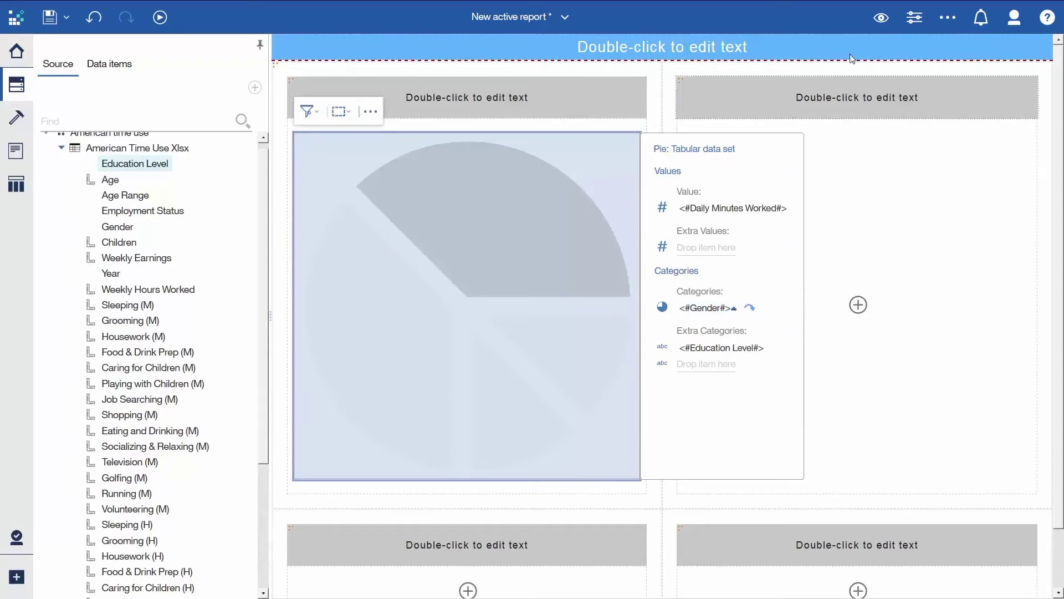
# Apply the sixth colour palette to the pie chart
pyautogui.click(914, 19)
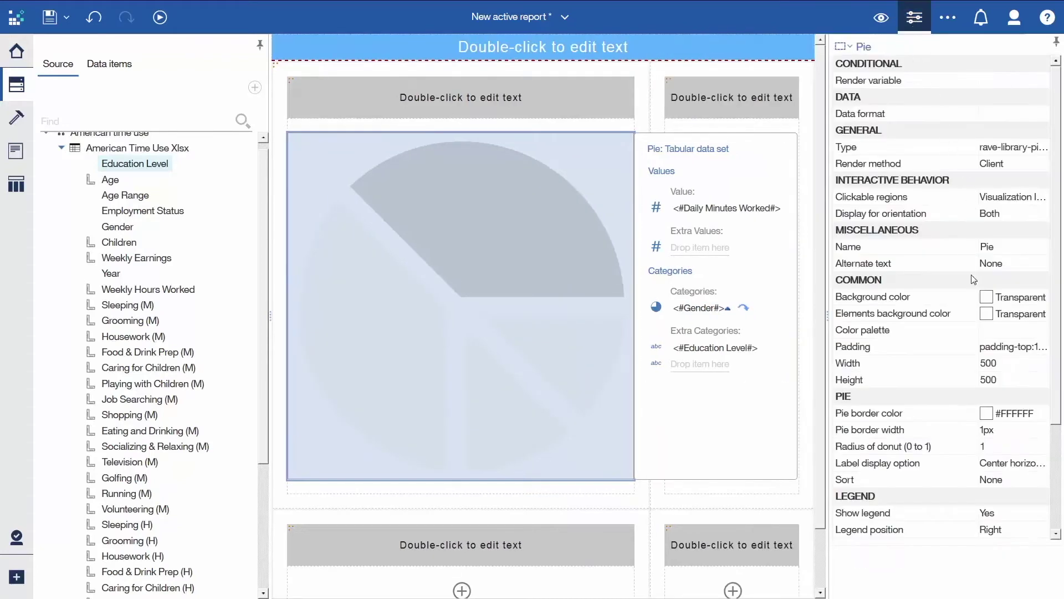
pyautogui.click(1012, 337)
pyautogui.click(1042, 330)
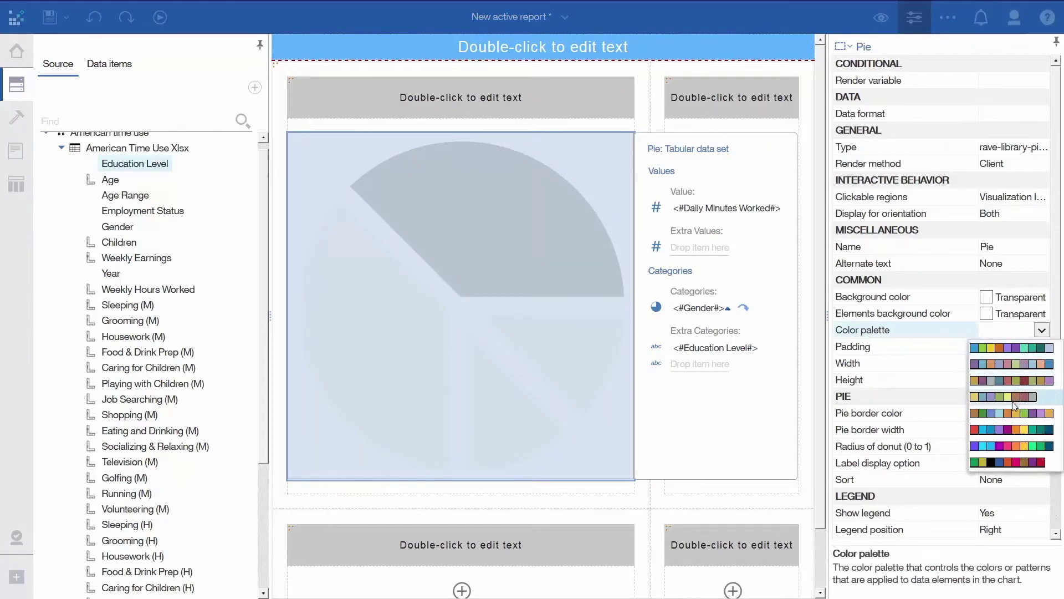
pyautogui.click(1007, 430)
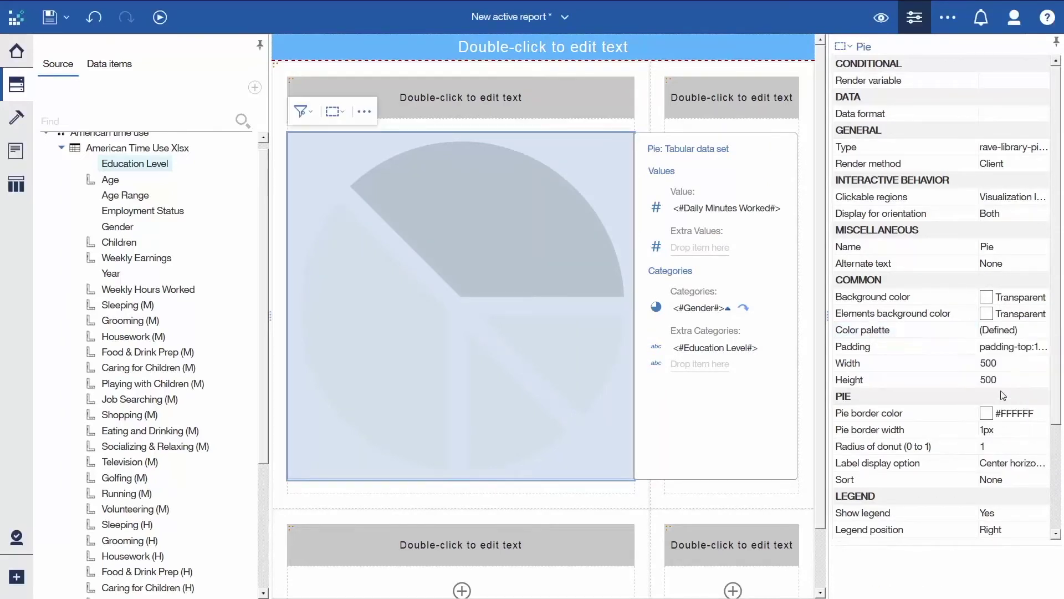
# Resize the pie chart to a width and height of 300 pixels
pyautogui.click(991, 364)
pyautogui.write('300')
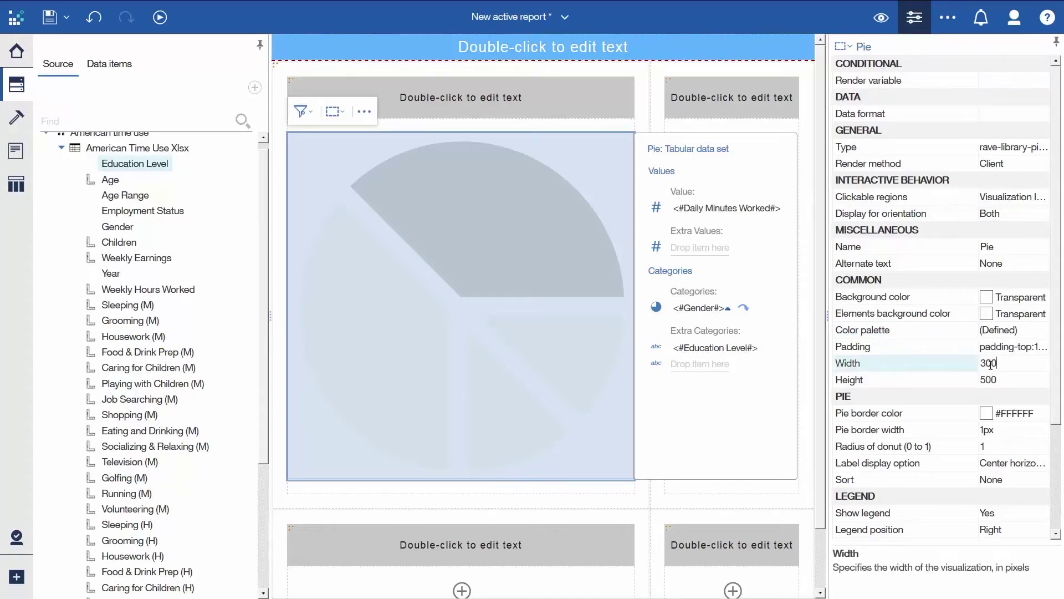
pyautogui.click(988, 378)
pyautogui.write('300')
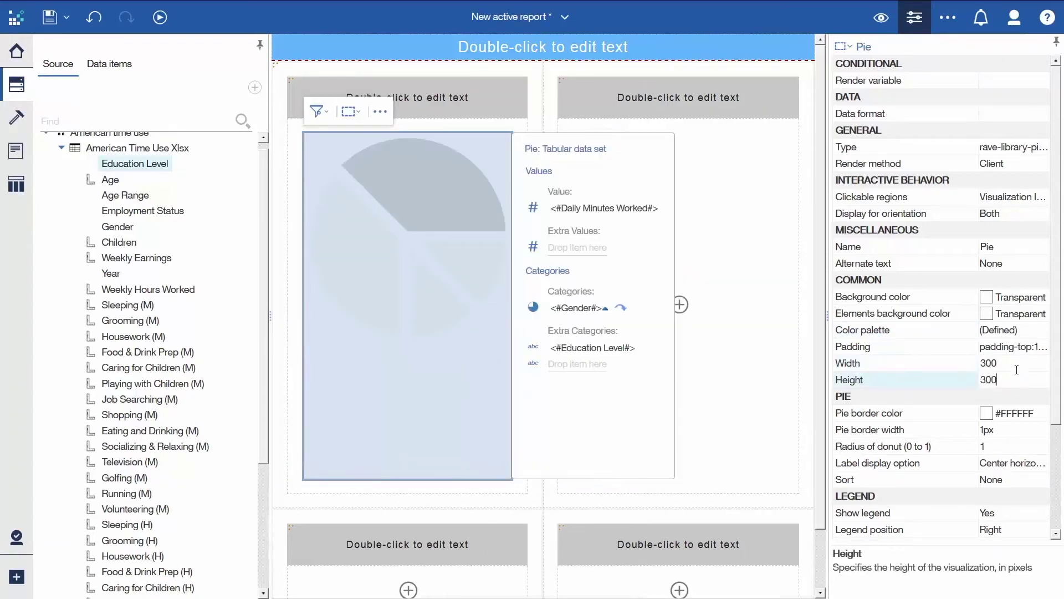
pyautogui.press('Return')
pyautogui.click(915, 18)
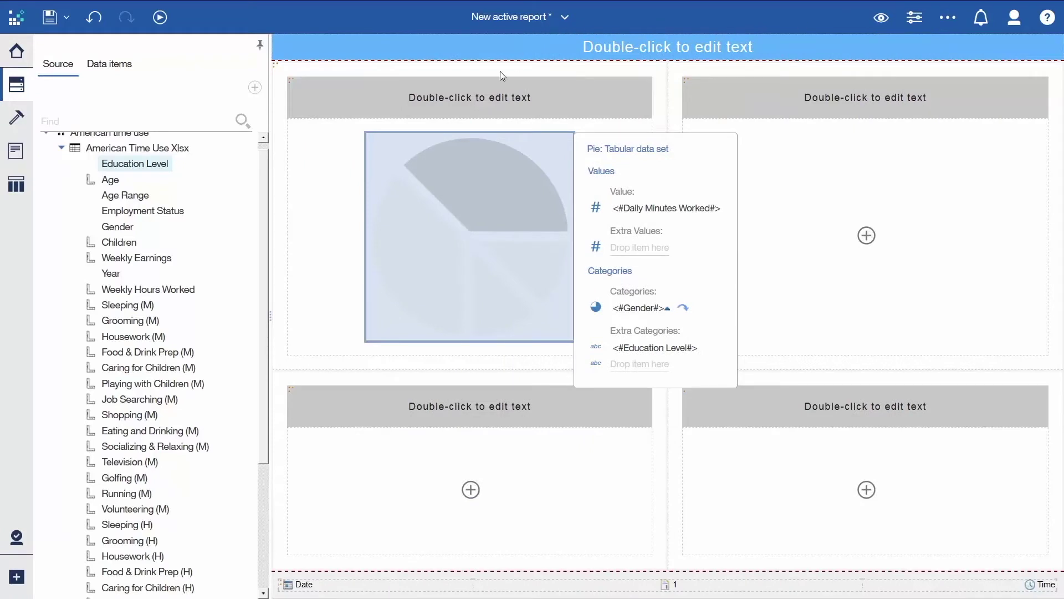
# Change the first chart's header text to WORKING
pyautogui.doubleClick(481, 98)
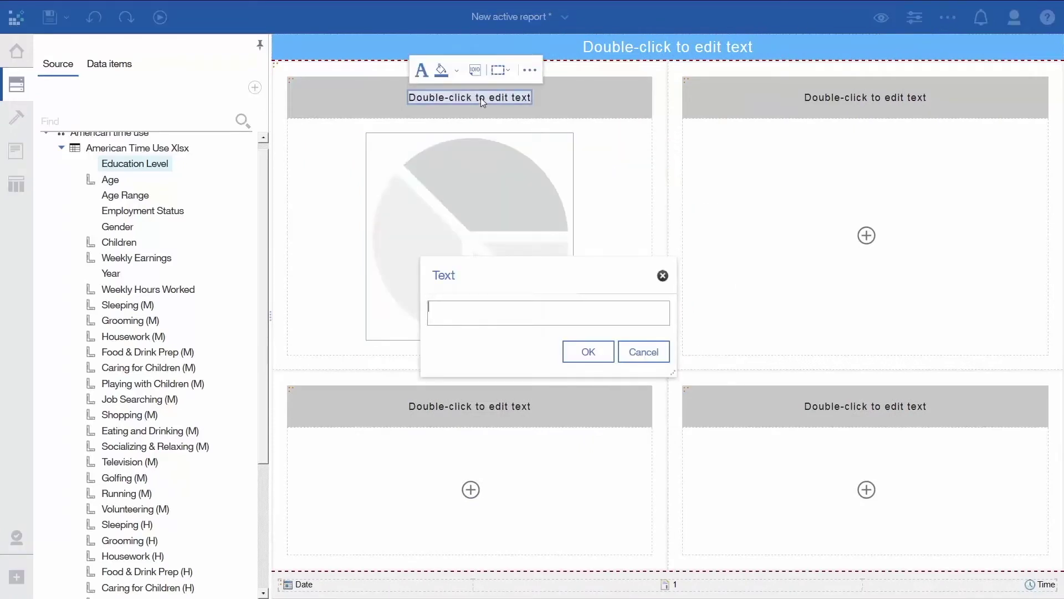
pyautogui.write('WORKING')
pyautogui.click(588, 352)
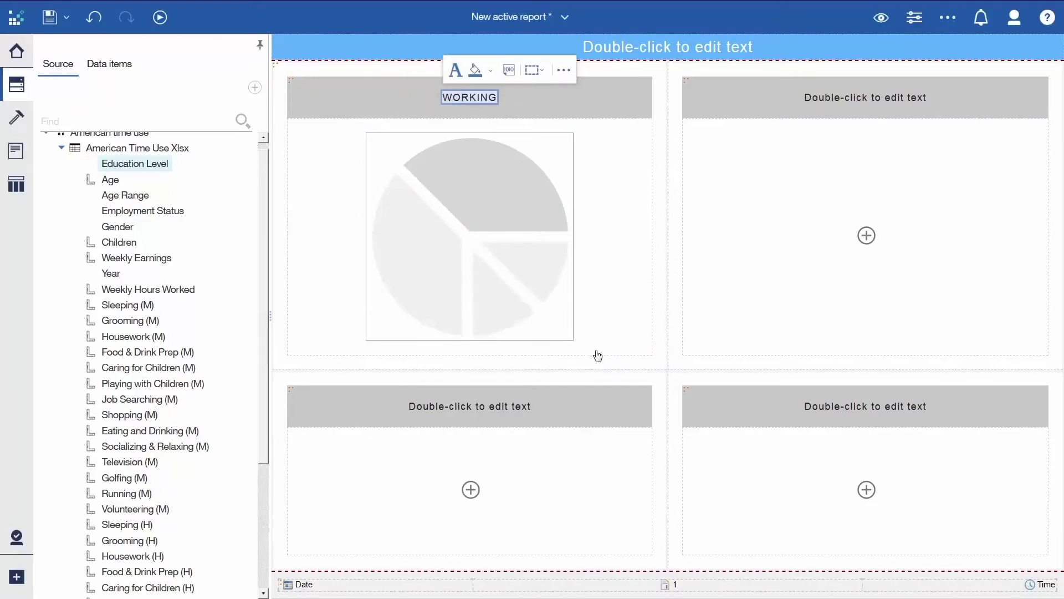
# Change the page title to EDUCATION LEVEL
pyautogui.doubleClick(592, 49)
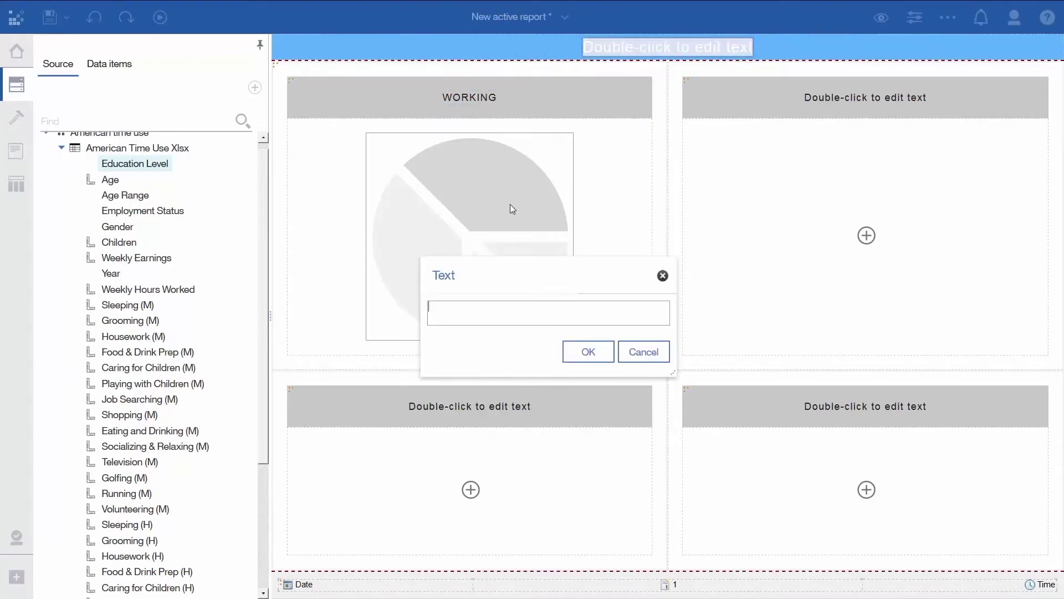
pyautogui.write('EDUCATION LEVEL')
pyautogui.click(579, 360)
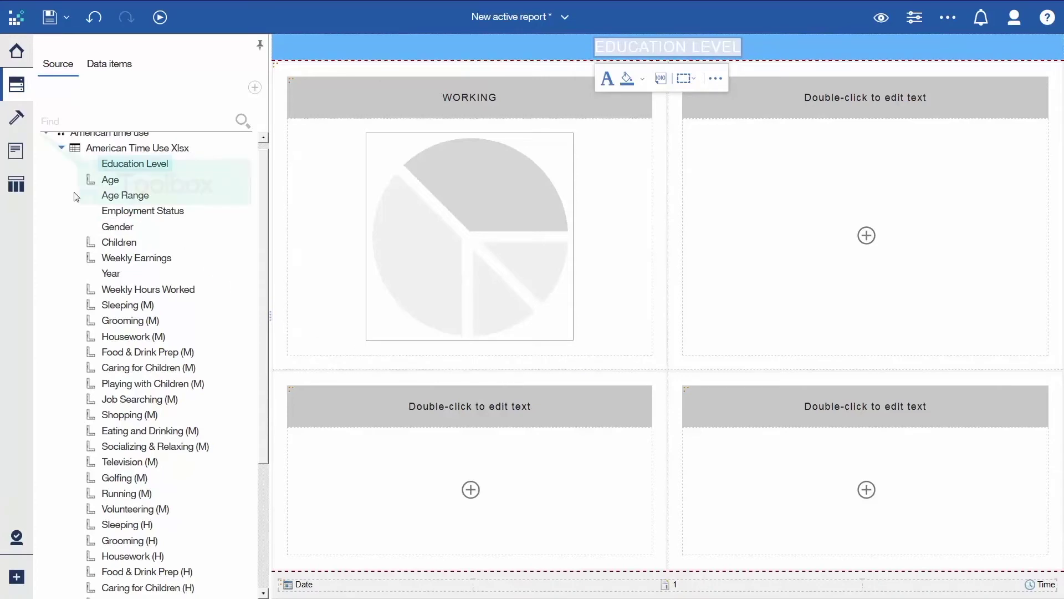
# Place a Data drop-down list under the title and populate it with Education Level values
pyautogui.click(15, 125)
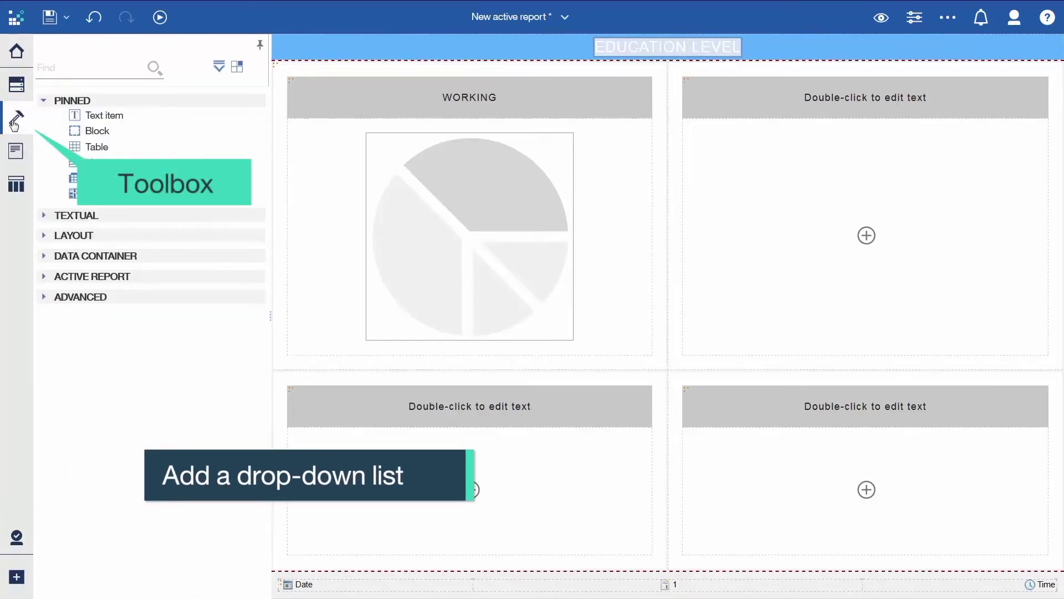
pyautogui.click(45, 278)
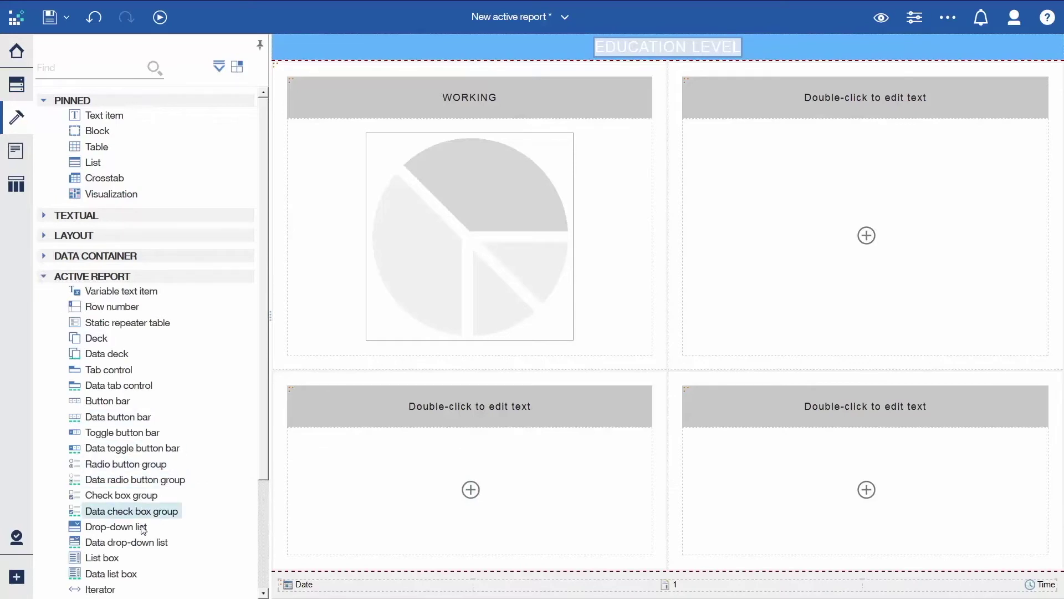
pyautogui.moveTo(143, 548); pyautogui.dragTo(745, 52)
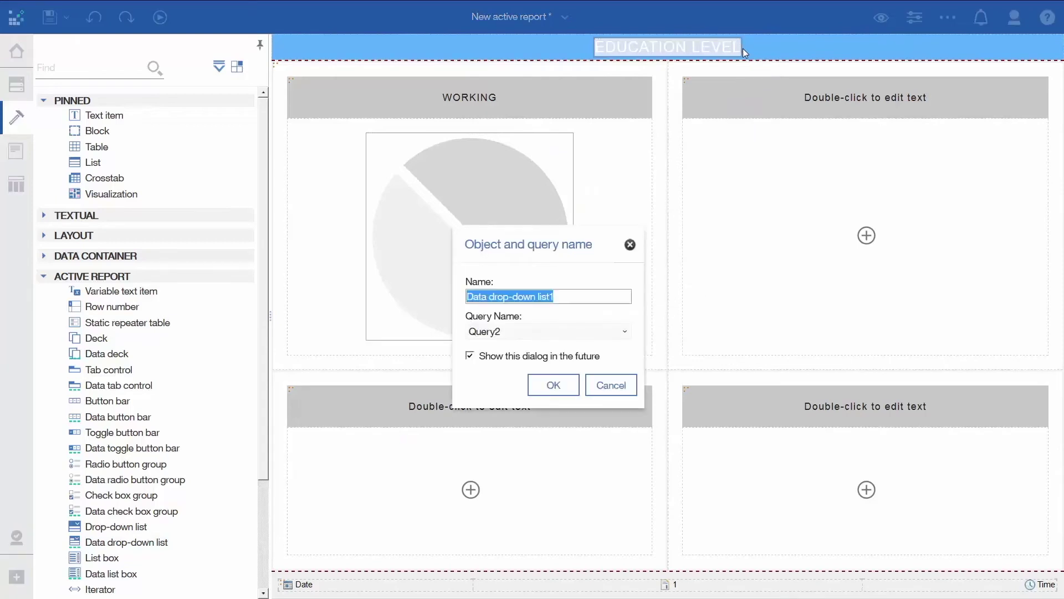
pyautogui.click(552, 395)
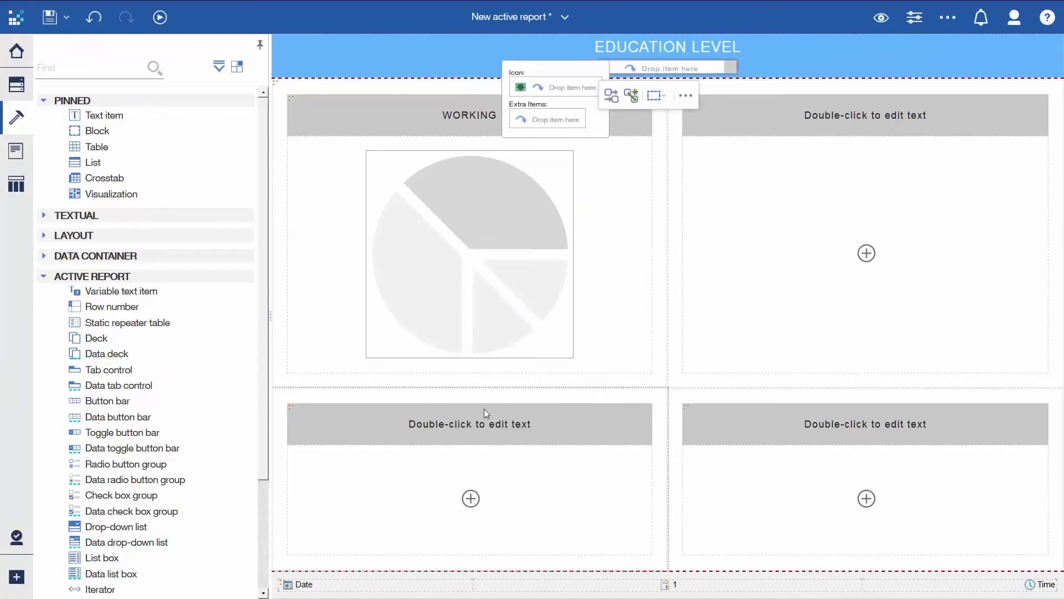
pyautogui.click(16, 88)
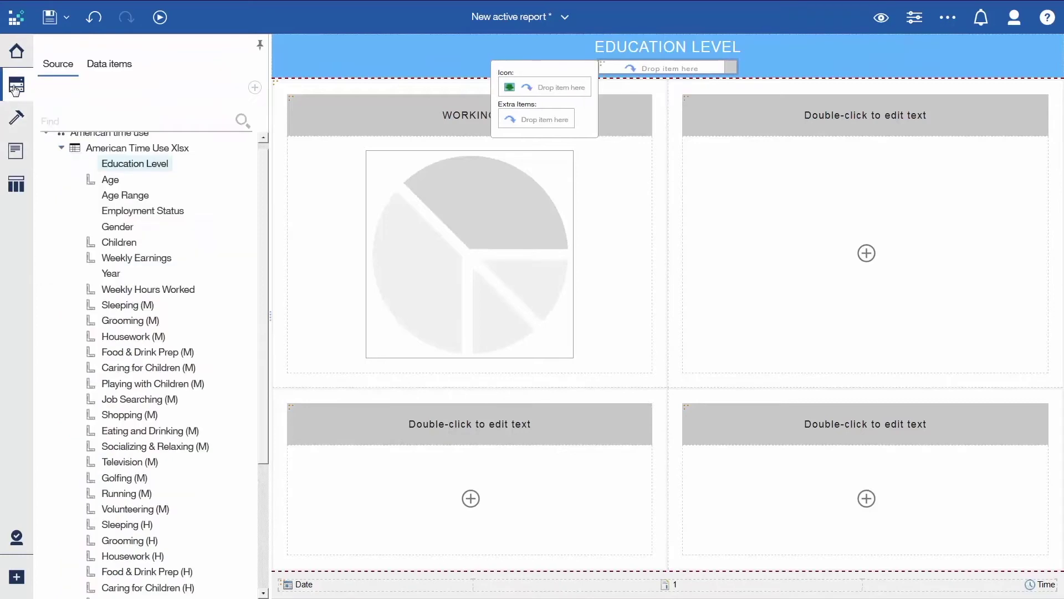
pyautogui.doubleClick(159, 165)
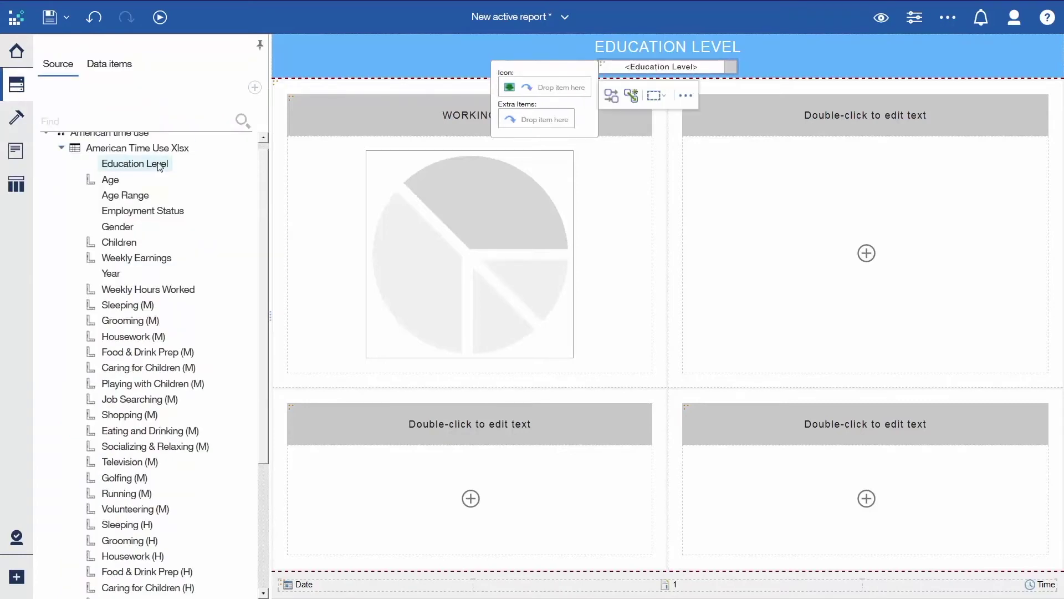
pyautogui.click(629, 98)
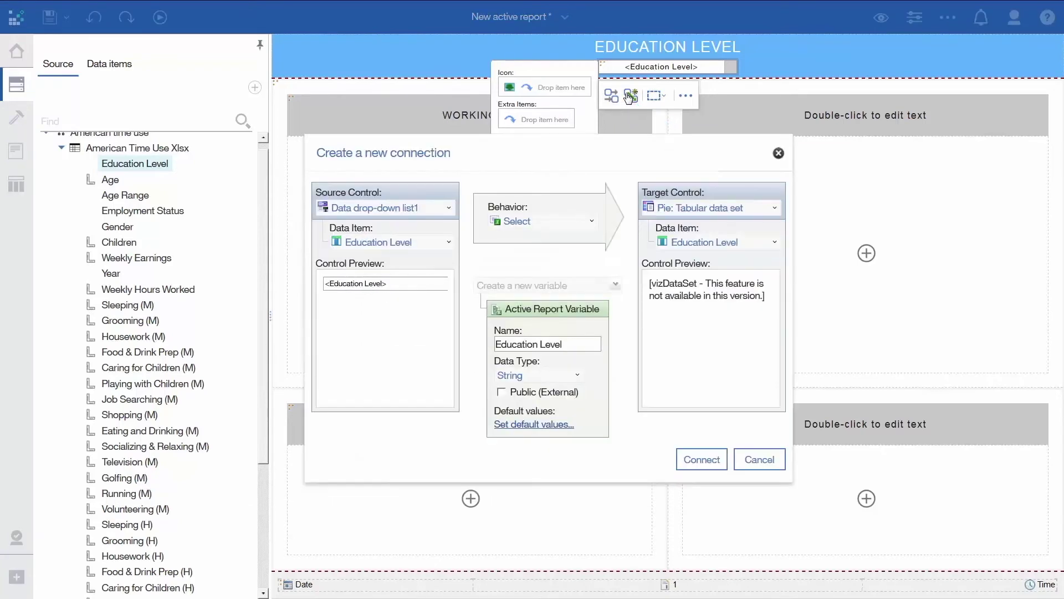
# Connect the drop-down to the pie with Filter behaviour and a variable named vEducationLevel
pyautogui.click(592, 221)
pyautogui.click(572, 238)
pyautogui.click(542, 344)
pyautogui.press('BackSpace')
pyautogui.press('Home')
pyautogui.write('v')
pyautogui.click(698, 462)
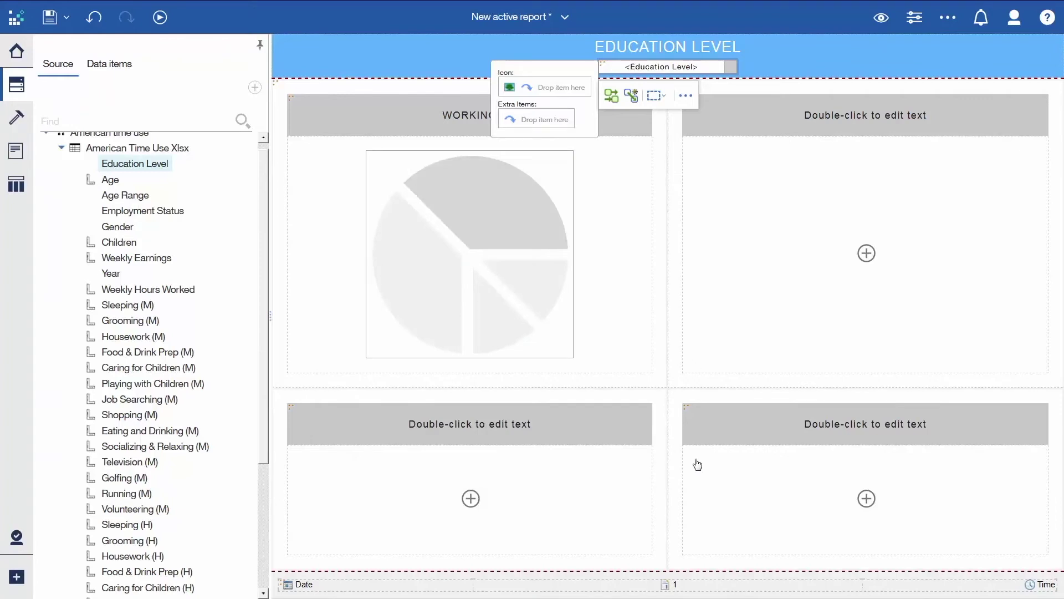
# In Active Report Variables, make High School the selected default value of vEducationLevel
pyautogui.click(16, 189)
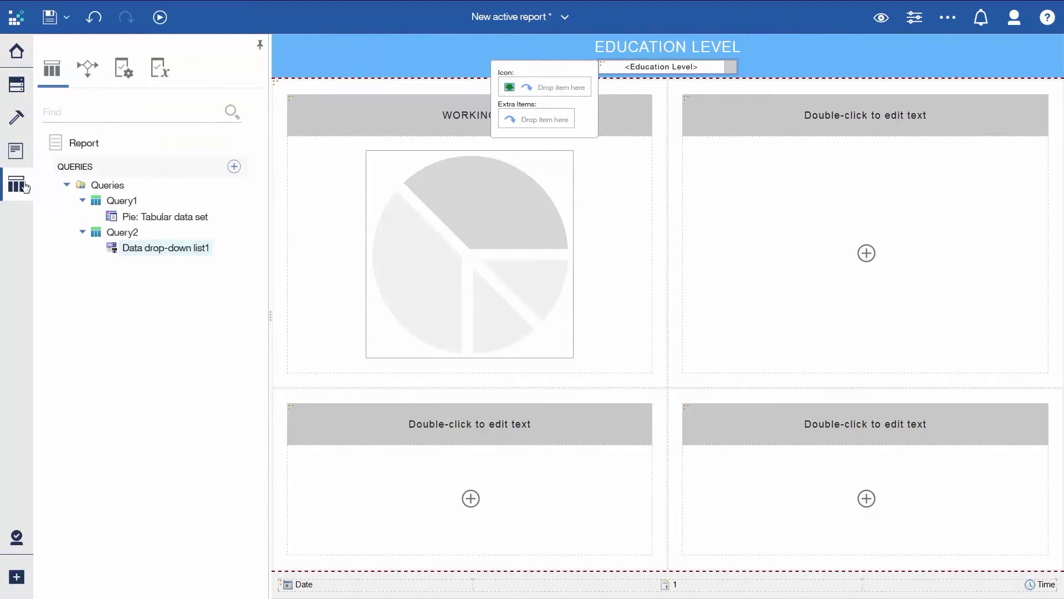
pyautogui.click(159, 71)
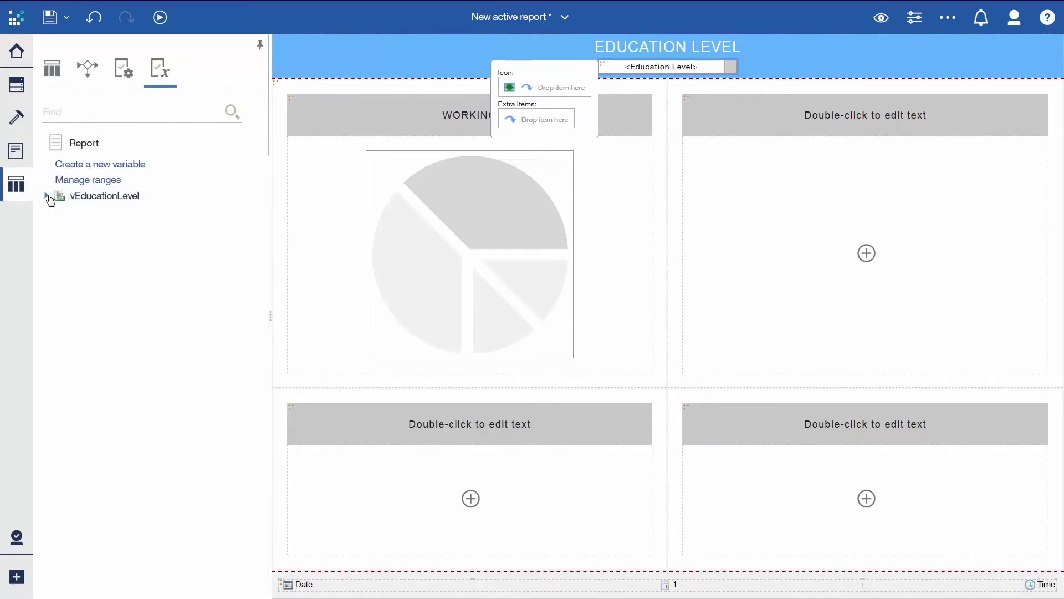
pyautogui.click(46, 196)
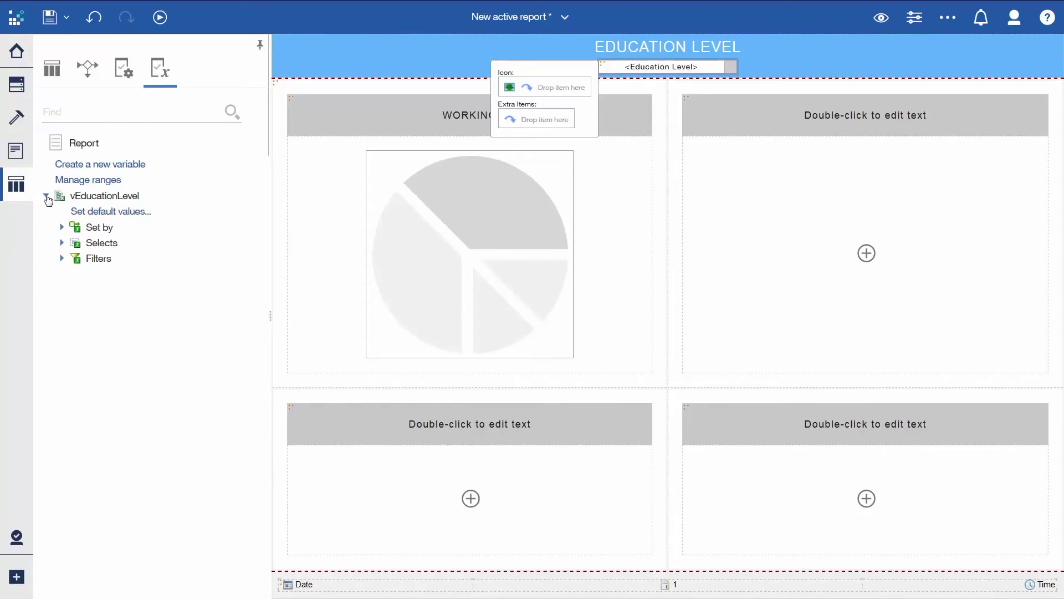
pyautogui.click(98, 213)
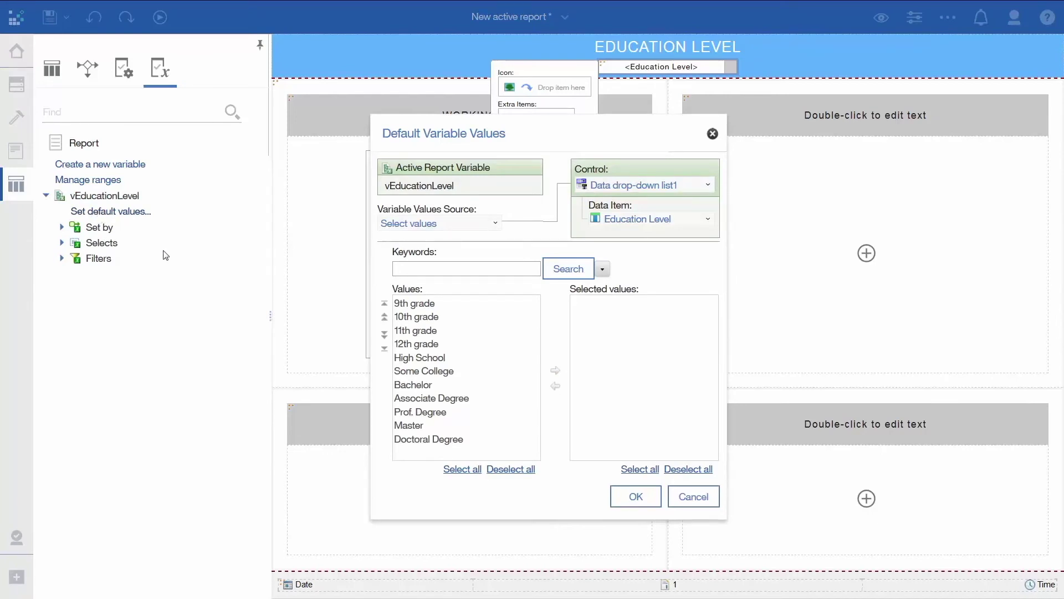
pyautogui.click(424, 359)
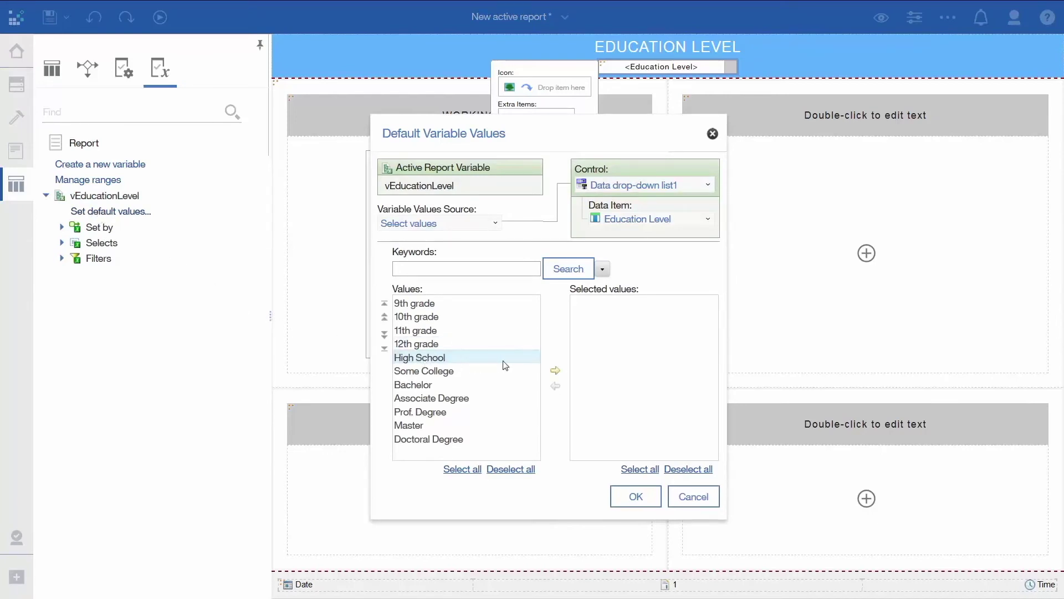
pyautogui.click(556, 370)
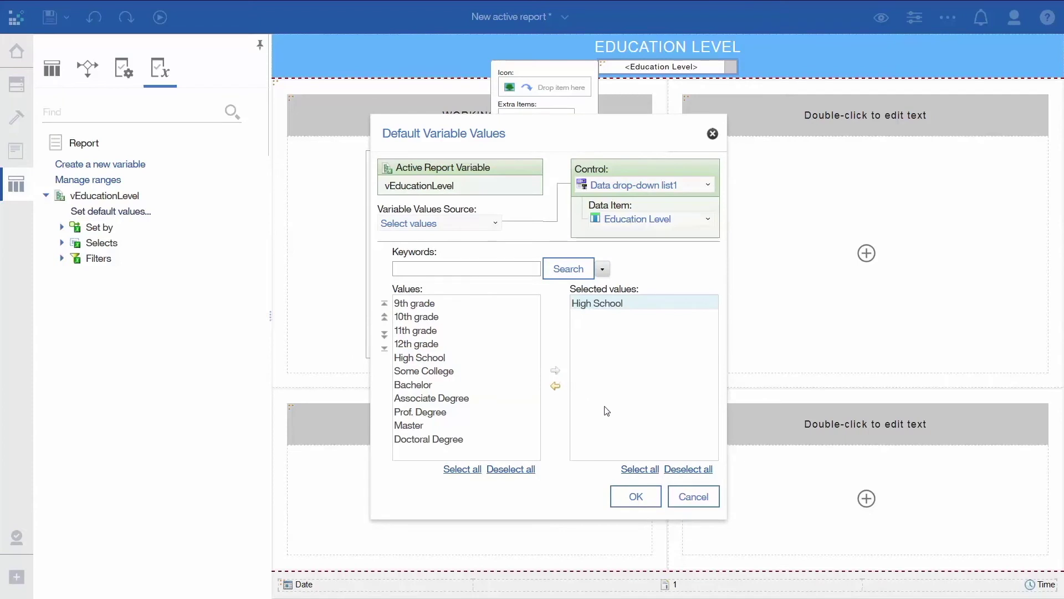
pyautogui.click(634, 500)
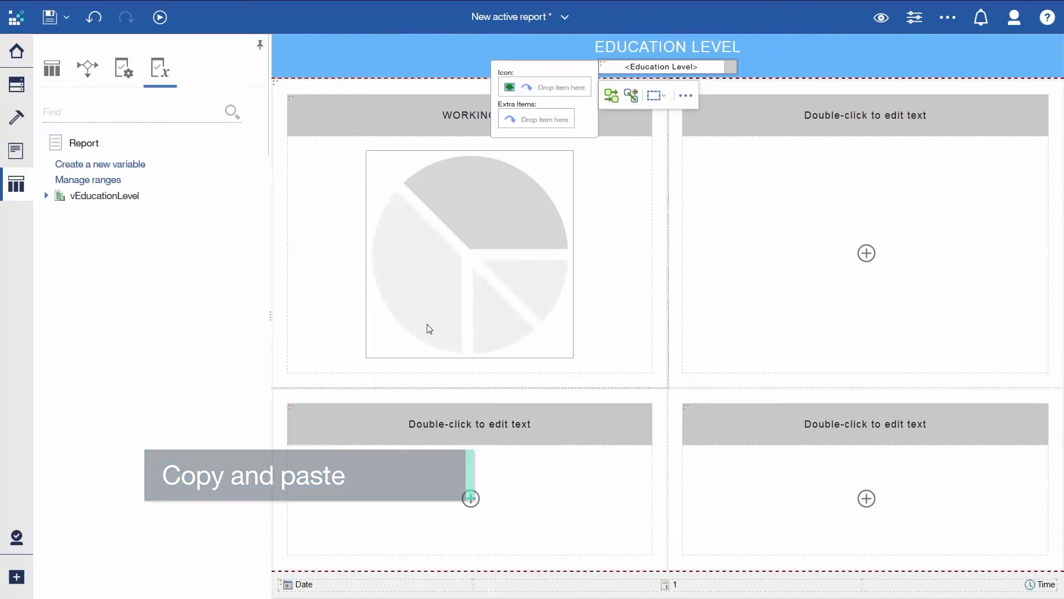
# Copy the WORKING pie chart
pyautogui.click(435, 274)
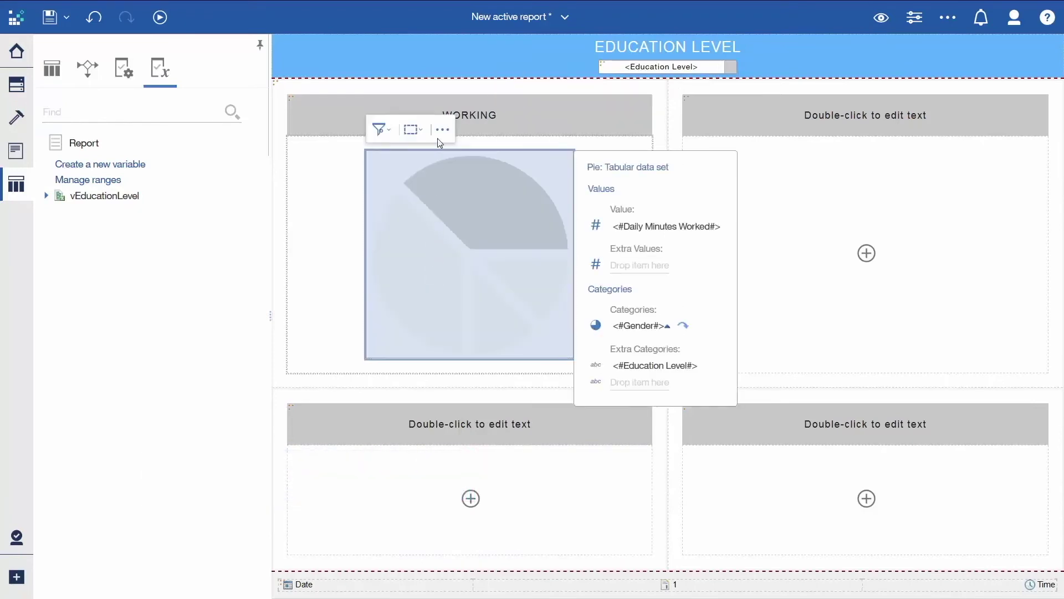
pyautogui.click(442, 131)
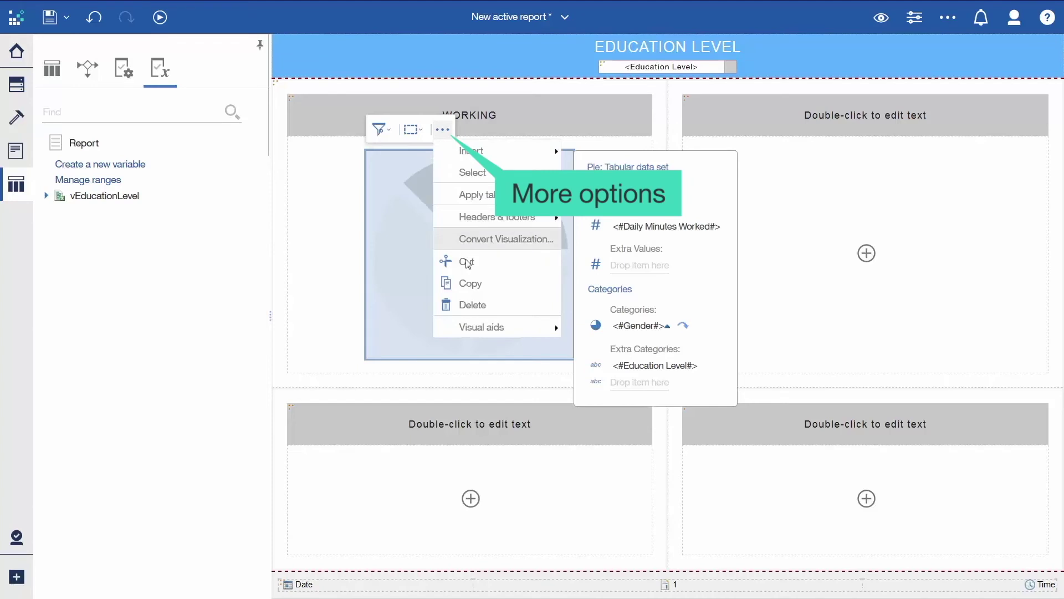
pyautogui.click(470, 284)
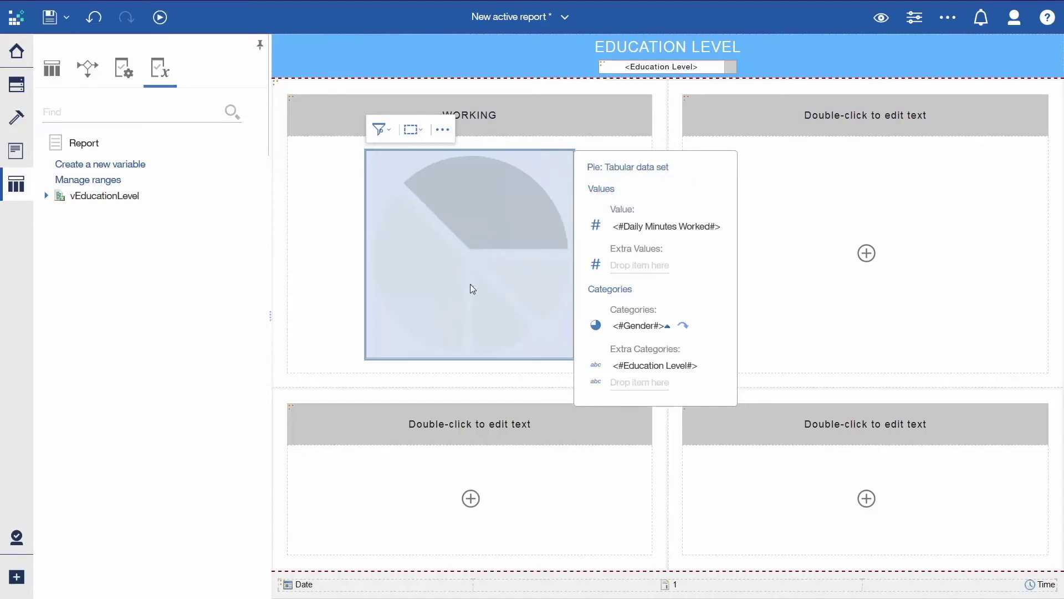
# Paste the copied pie into the empty top-right, bottom-left and bottom-right blocks
pyautogui.click(776, 245)
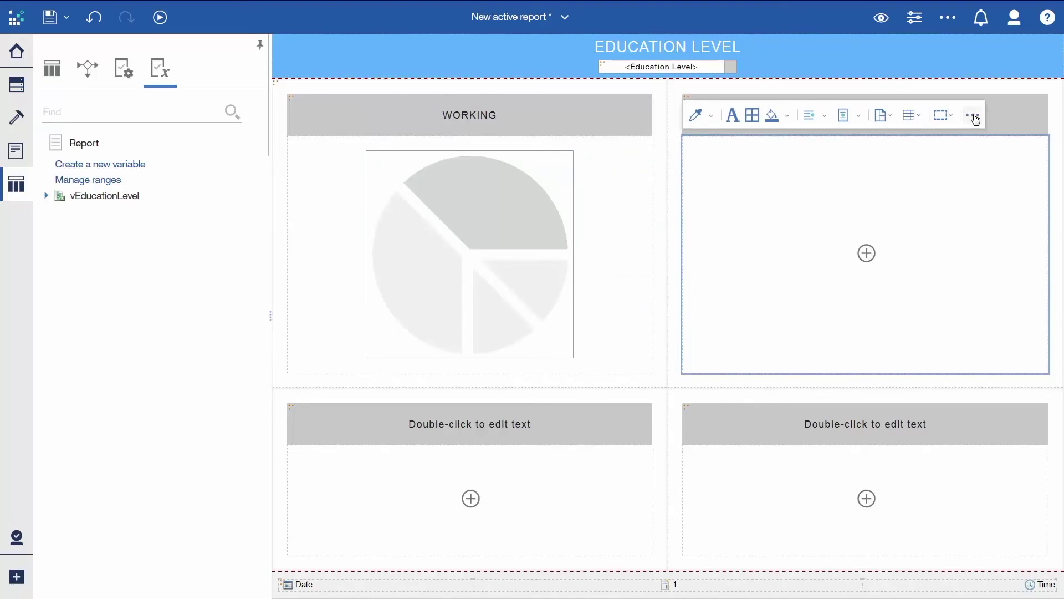
pyautogui.click(974, 117)
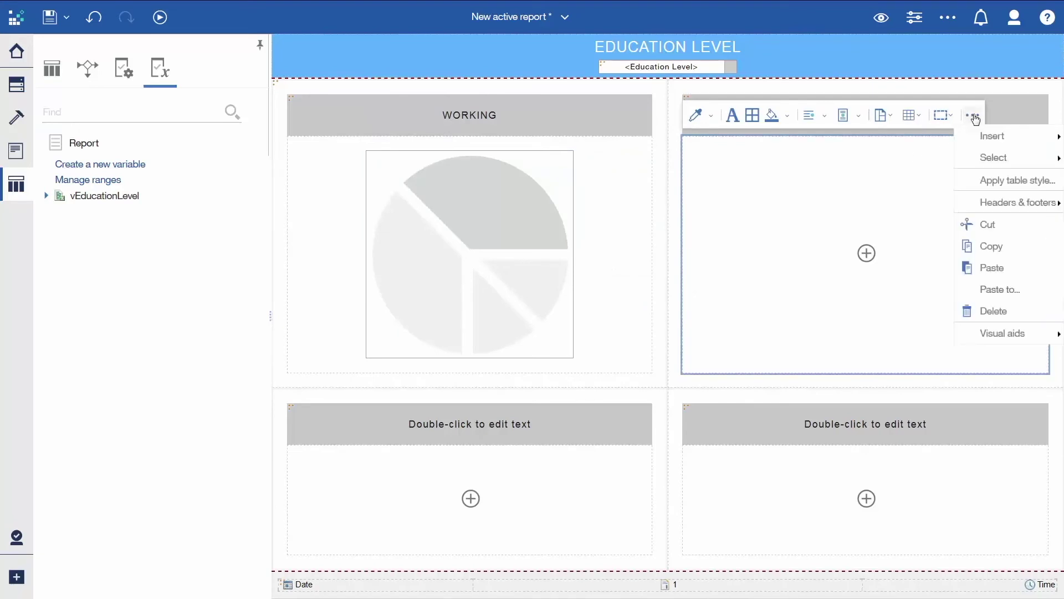
pyautogui.click(983, 269)
pyautogui.click(638, 468)
pyautogui.click(574, 425)
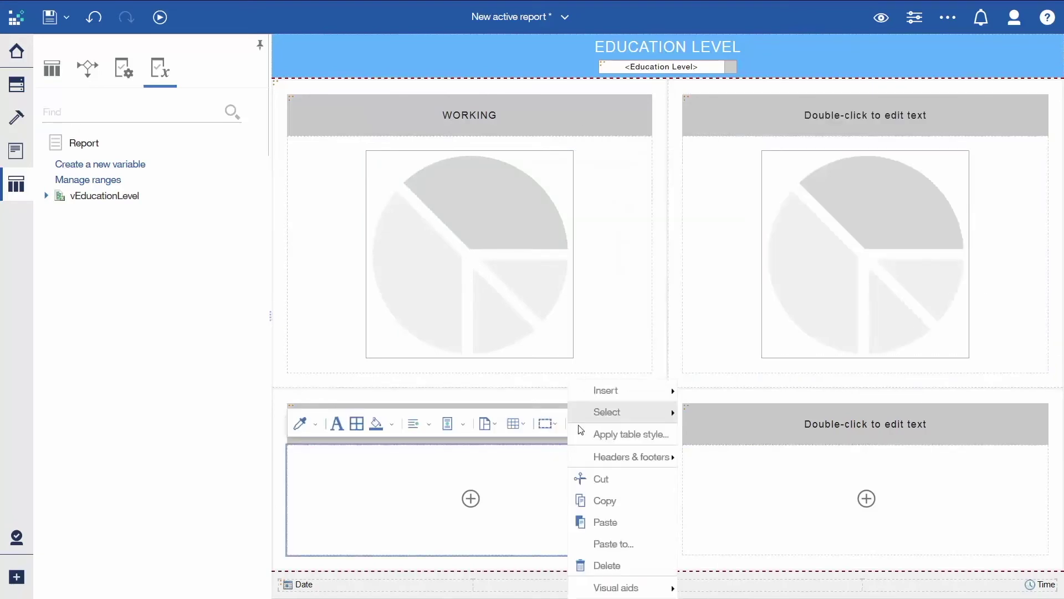
pyautogui.click(656, 522)
pyautogui.scroll(-2, 656, 526)
pyautogui.click(776, 468)
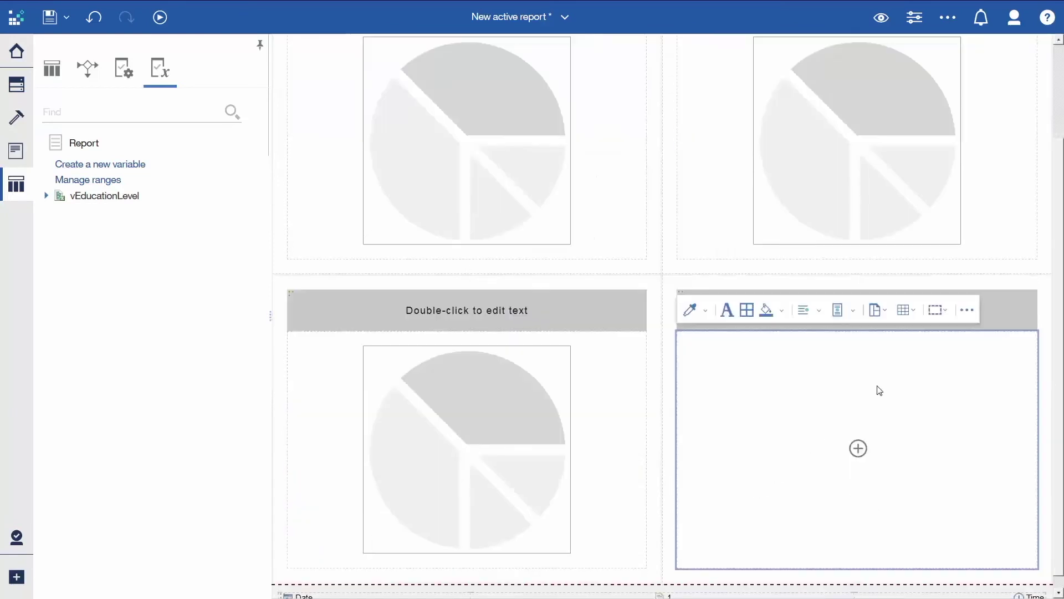
pyautogui.click(967, 309)
# Finish pasting the bottom-right pie and retitle the top-right chart VOLUNTEERING
pyautogui.click(976, 462)
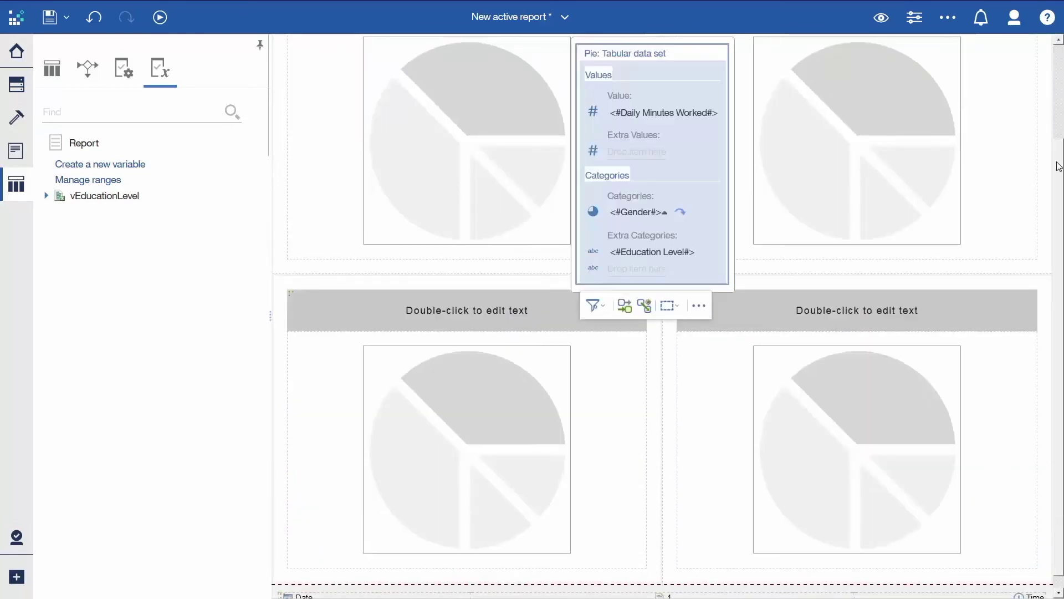
pyautogui.moveTo(1058, 161); pyautogui.dragTo(1059, 105)
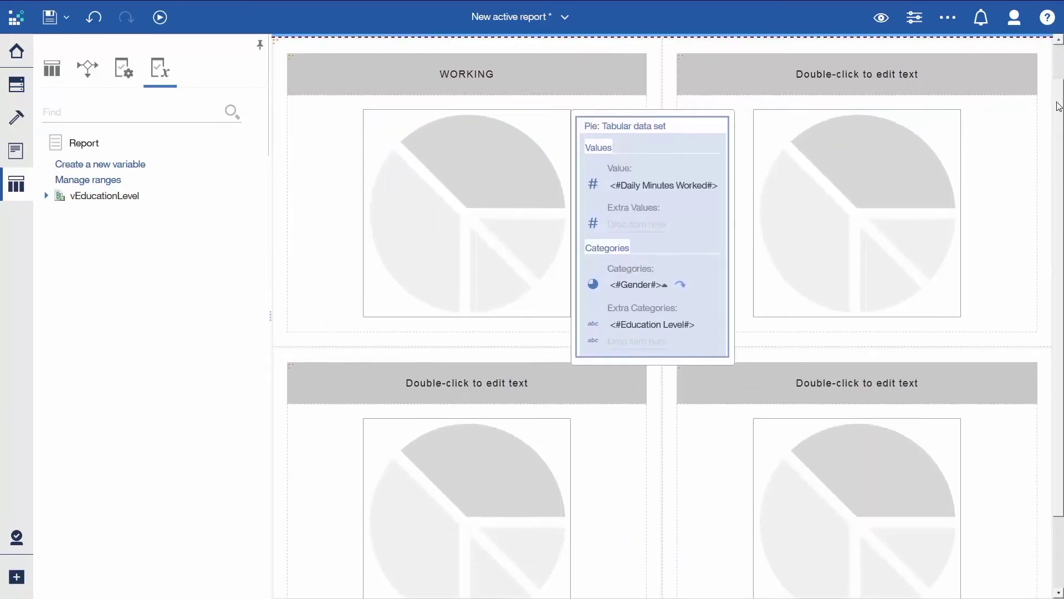
pyautogui.doubleClick(882, 81)
pyautogui.write('VOLUNTEERING')
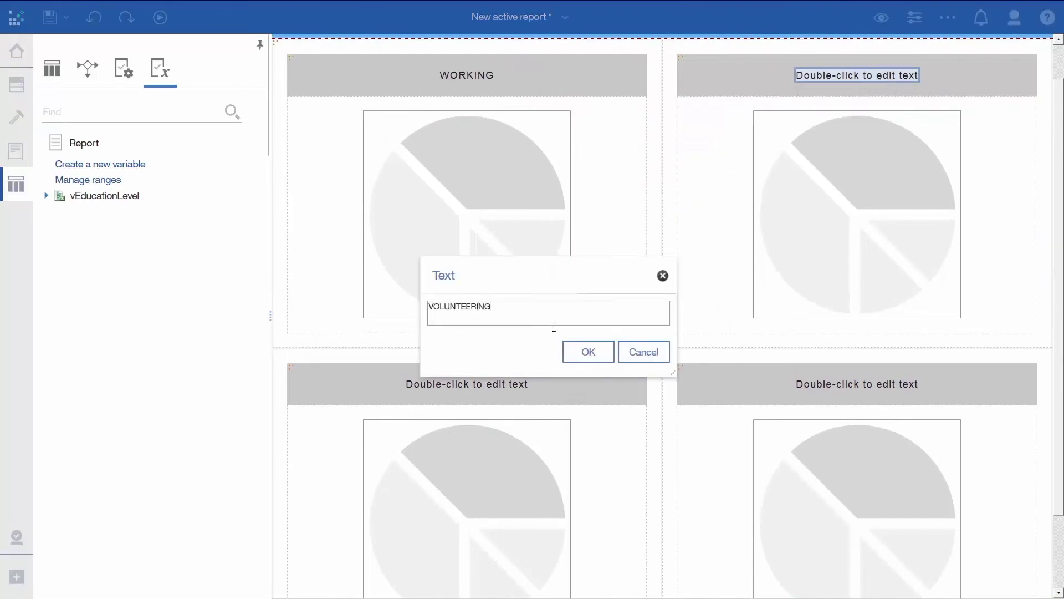
pyautogui.click(587, 351)
# Retitle the bottom-left chart JOB SEARCHING and the bottom-right chart TELEVISION
pyautogui.doubleClick(535, 383)
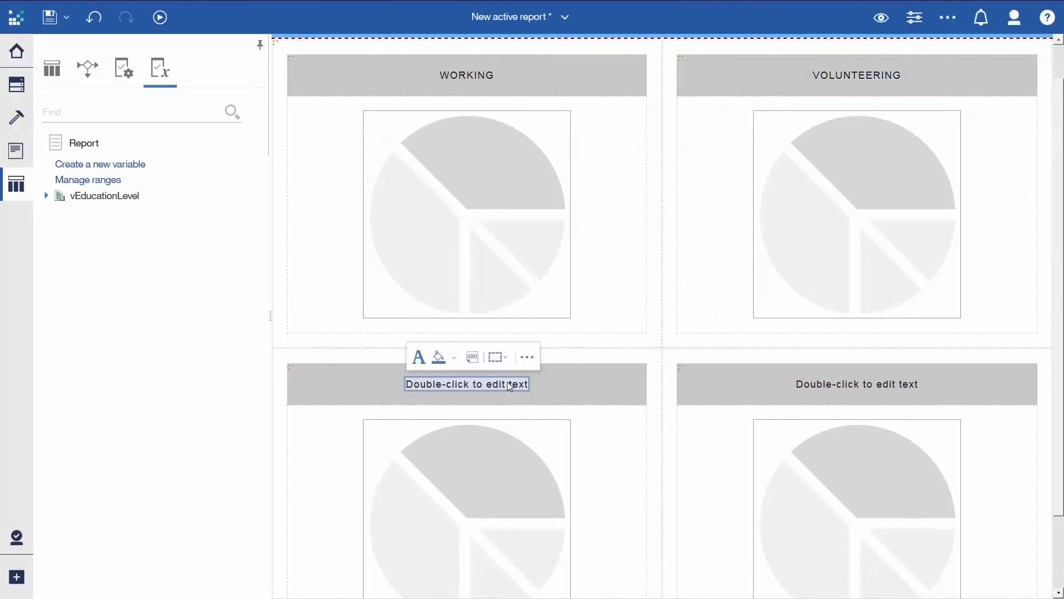
pyautogui.write('JOB SEARCHING')
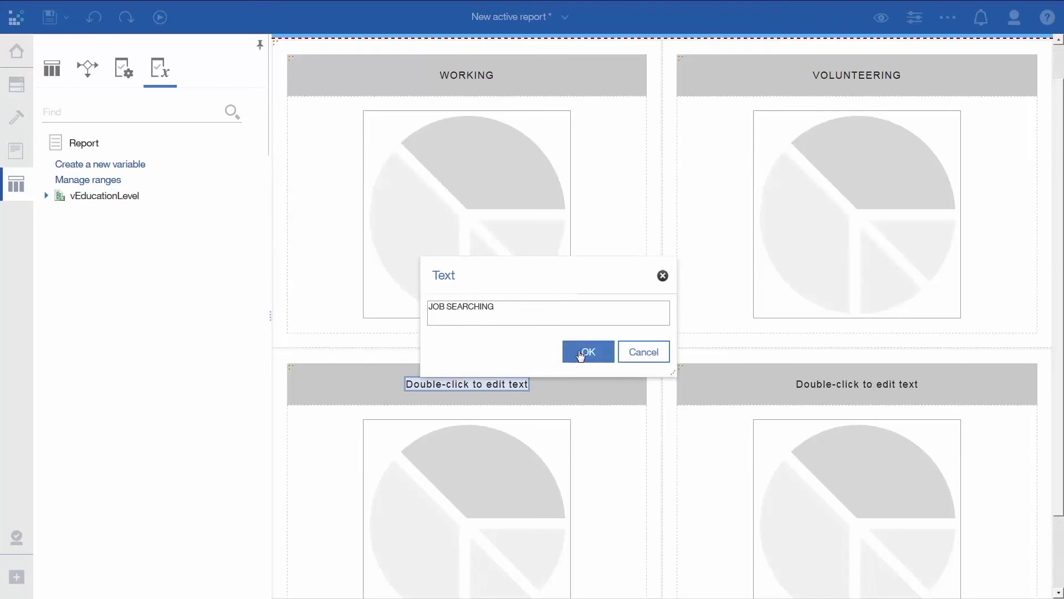
pyautogui.click(588, 352)
pyautogui.doubleClick(802, 383)
pyautogui.write('TELEVISION')
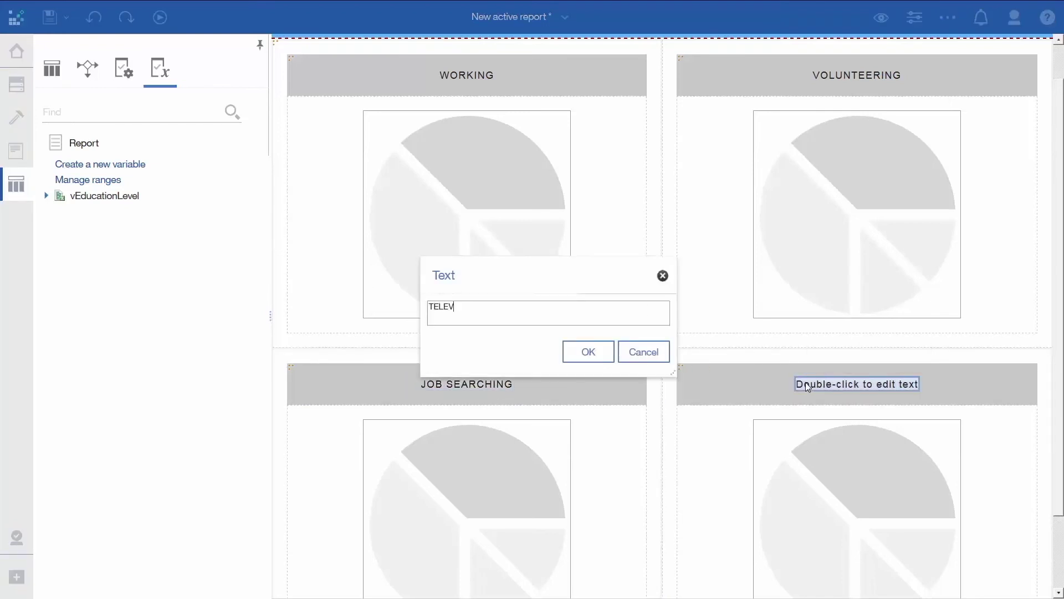
pyautogui.click(595, 356)
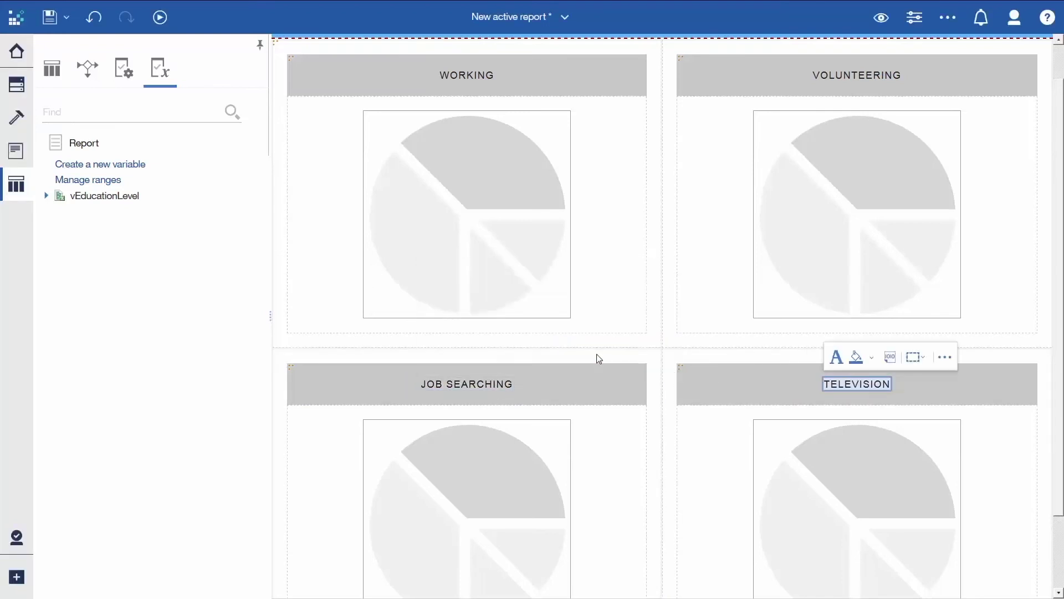
# Make Volunteering (M) and Job Searching (M) the values of their matching pies
pyautogui.click(777, 219)
pyautogui.click(16, 84)
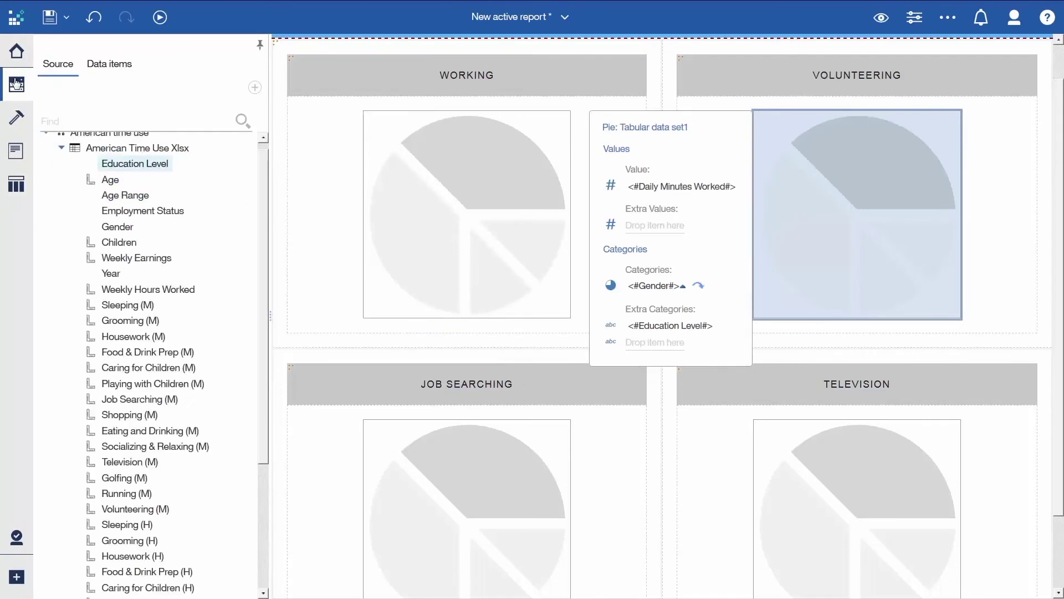
pyautogui.moveTo(133, 508); pyautogui.dragTo(670, 190)
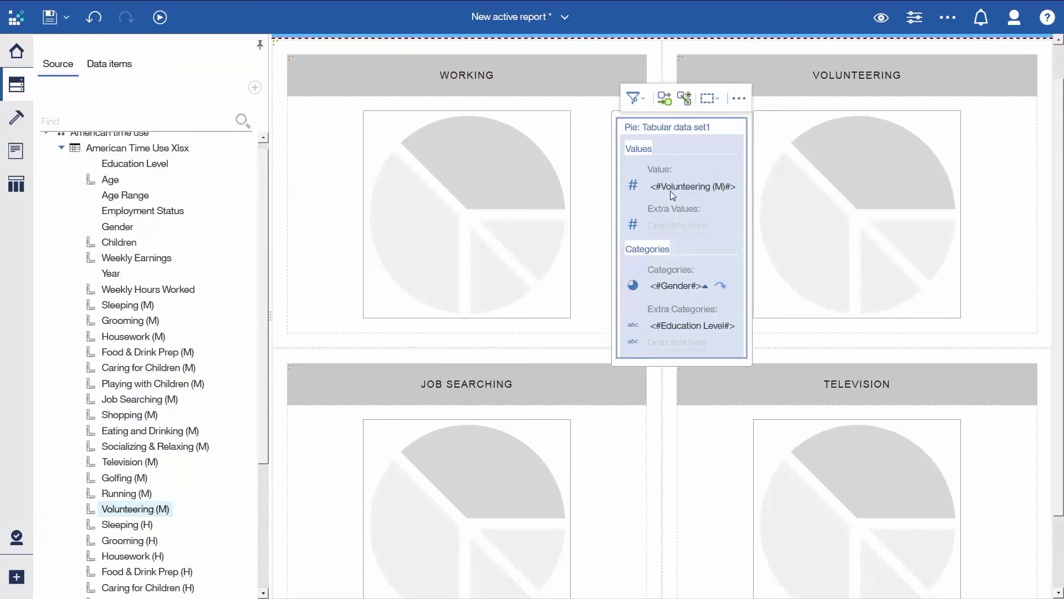
pyautogui.click(514, 468)
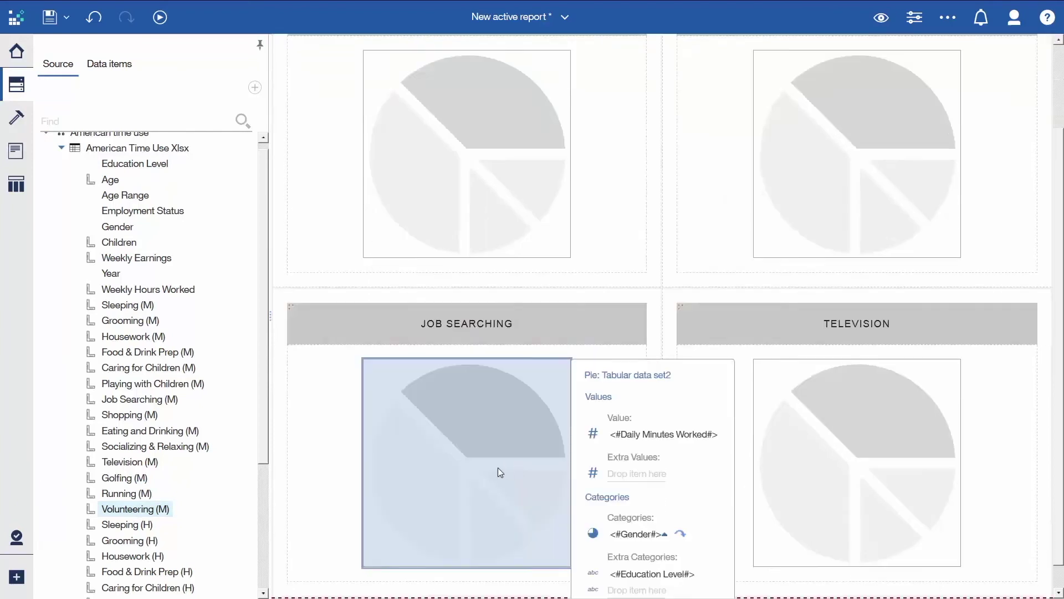
pyautogui.moveTo(150, 403); pyautogui.dragTo(652, 437)
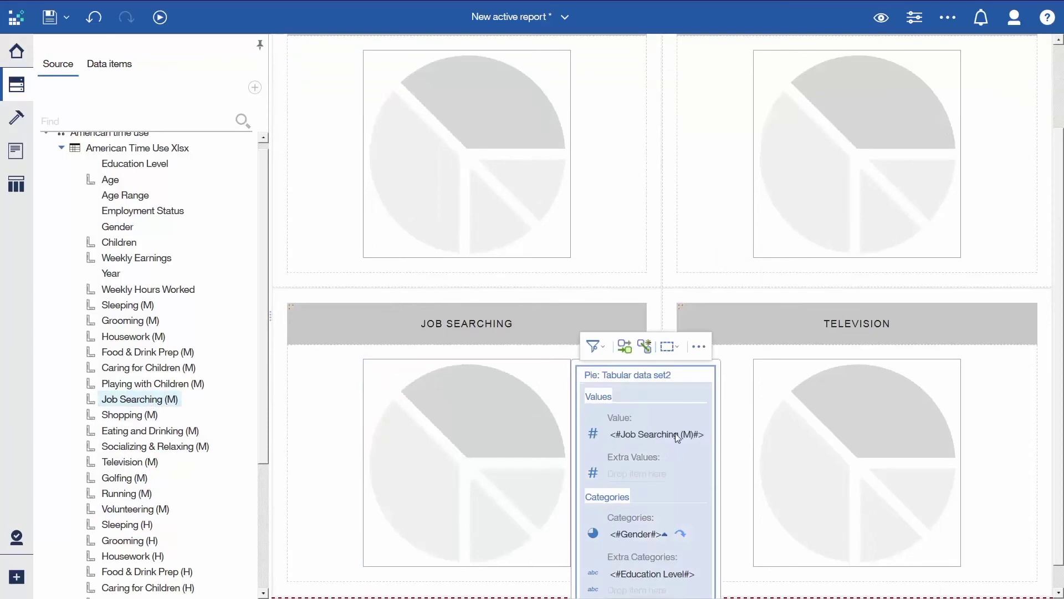
# Make Television (M) the Television pie's value and review its interactions without changes
pyautogui.click(787, 438)
pyautogui.moveTo(129, 462); pyautogui.dragTo(666, 437)
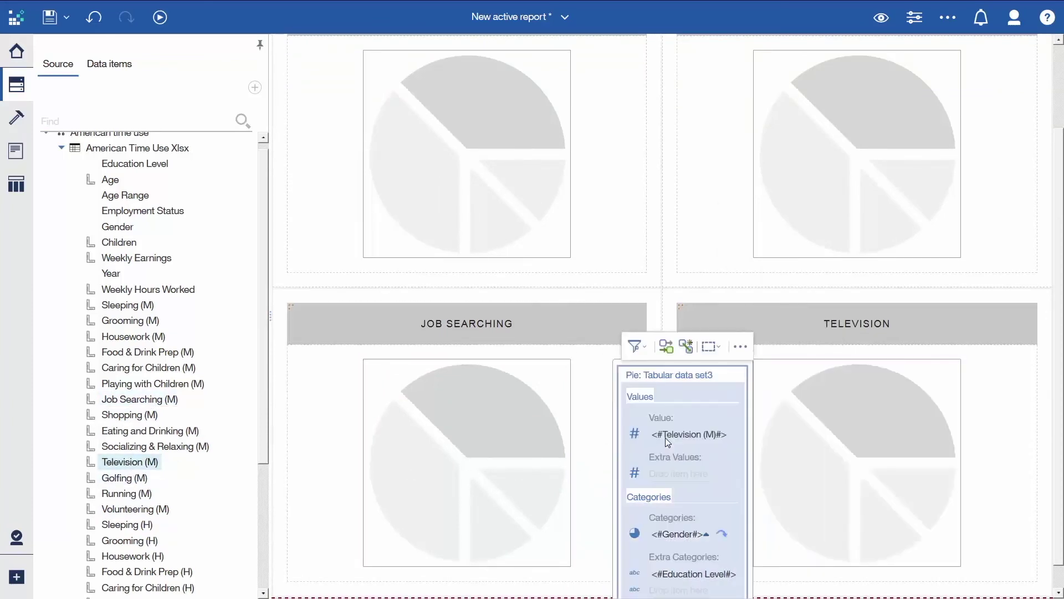
pyautogui.click(668, 349)
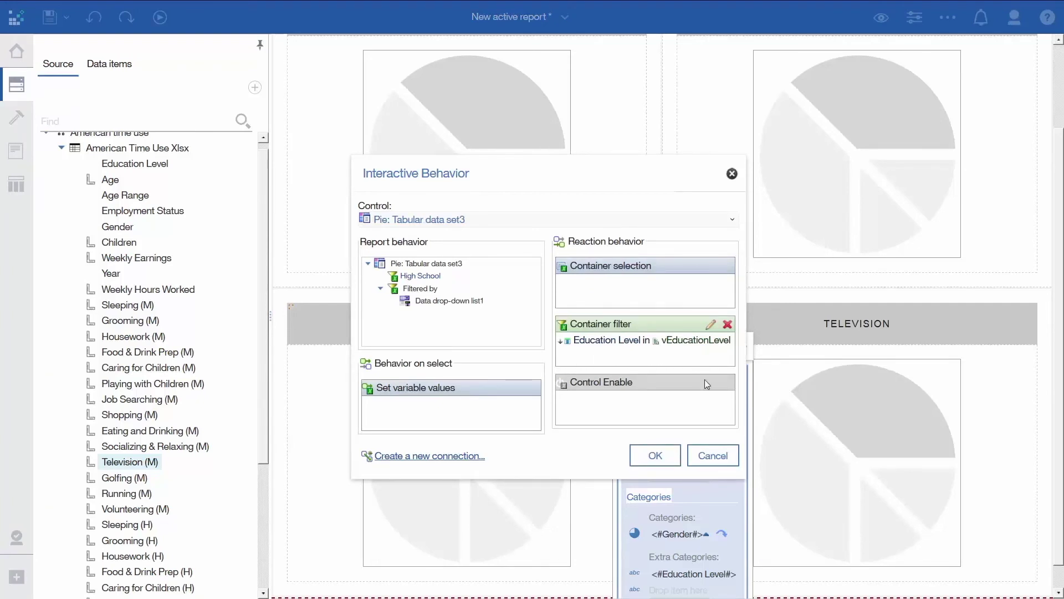
pyautogui.click(713, 456)
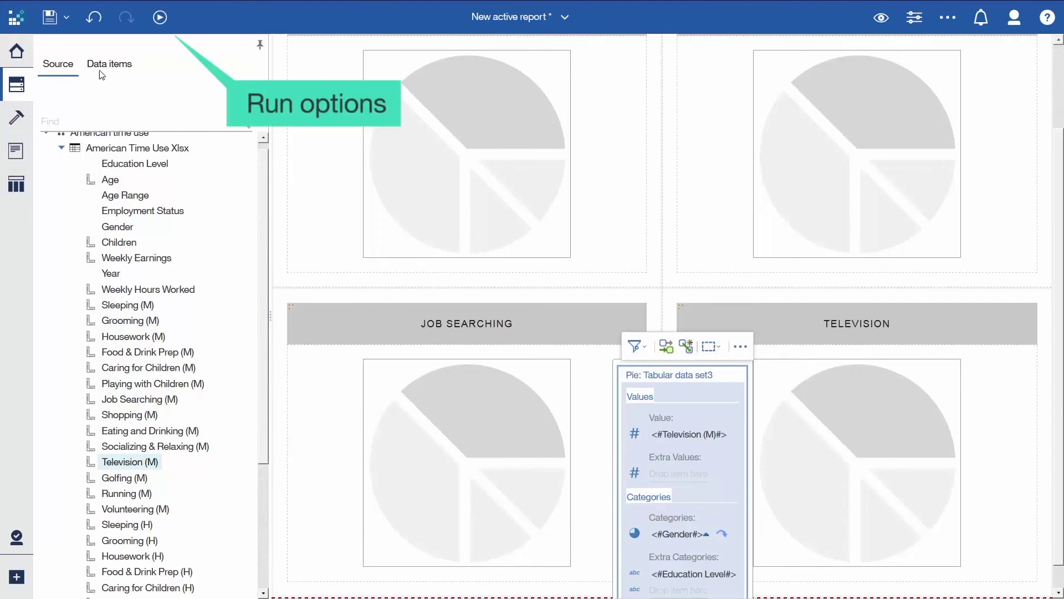
pyautogui.click(160, 17)
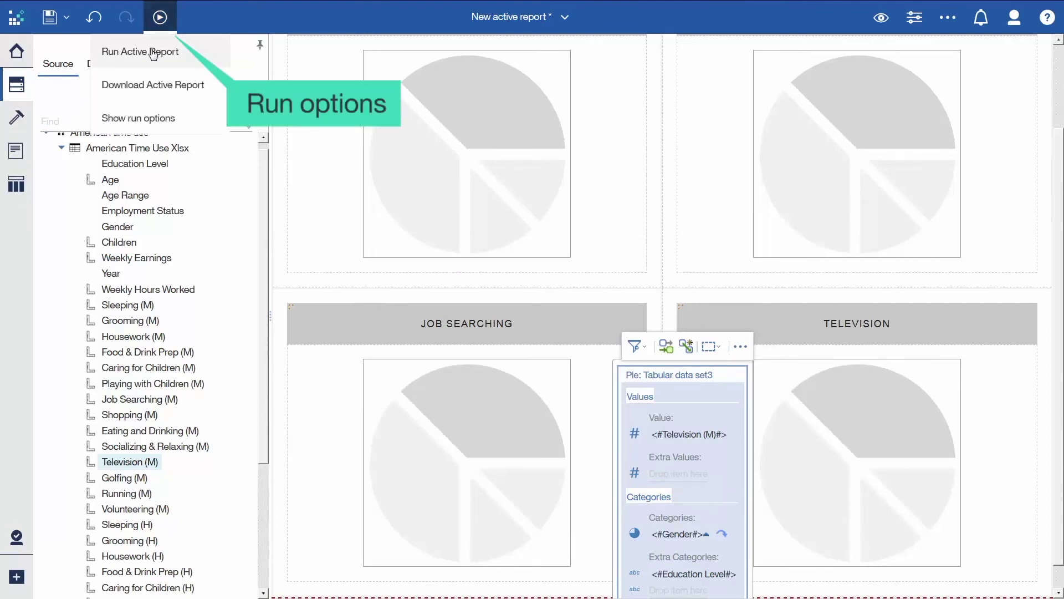
pyautogui.click(153, 53)
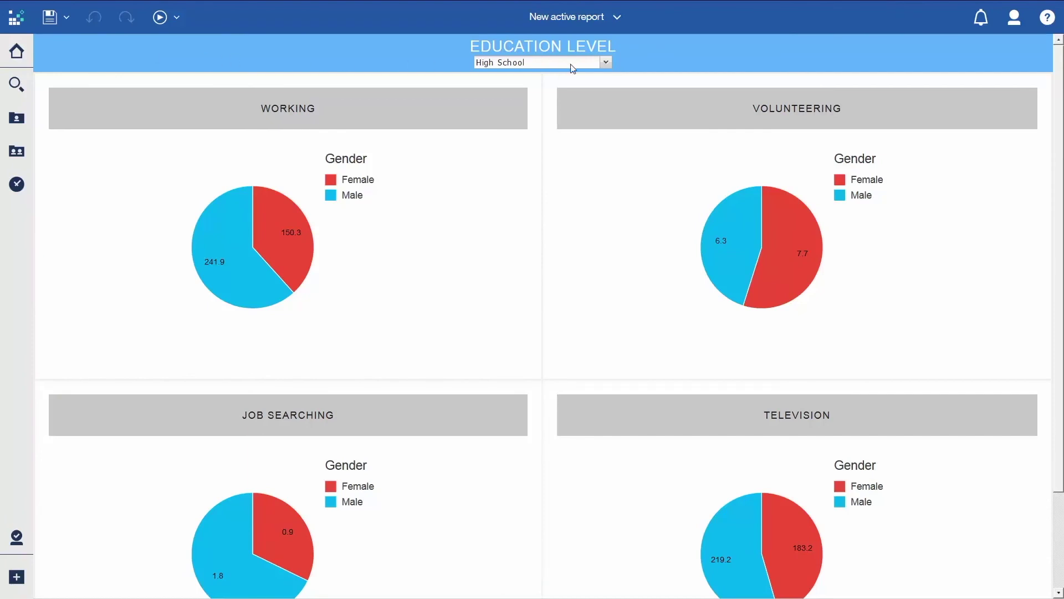
pyautogui.click(606, 63)
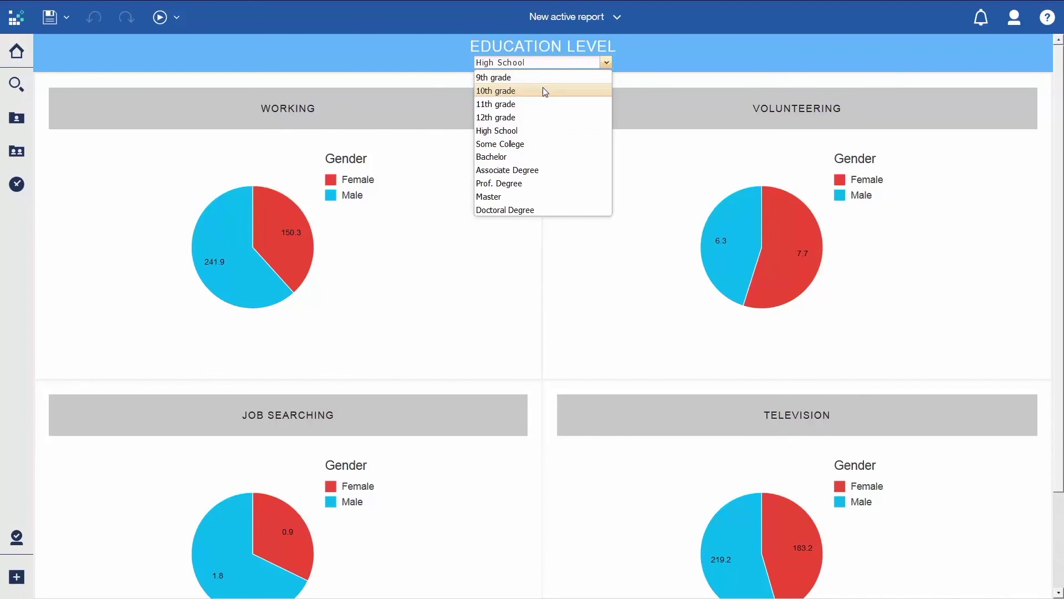
pyautogui.click(545, 91)
pyautogui.click(605, 62)
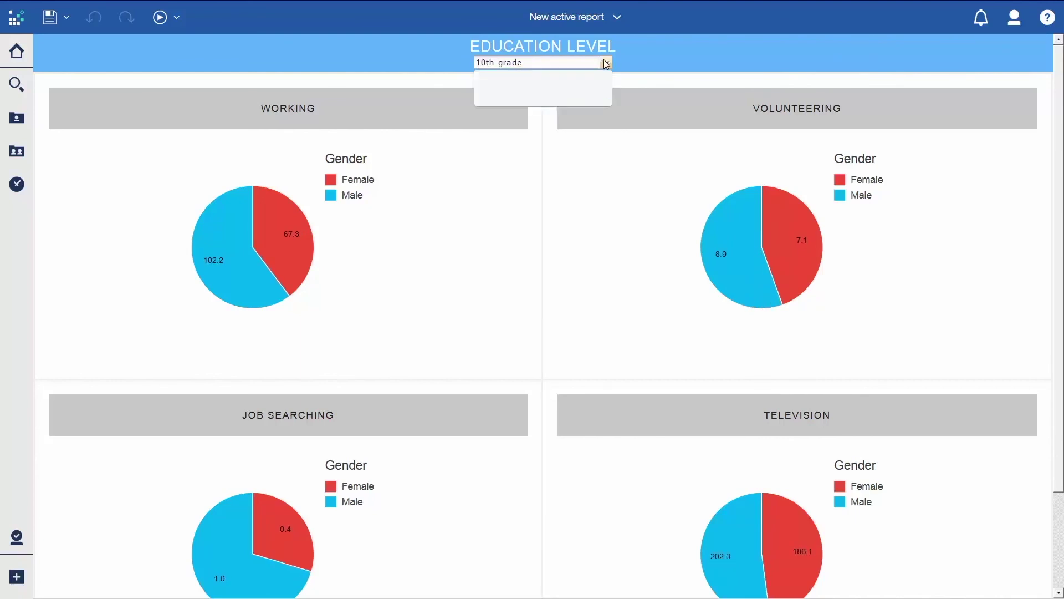
pyautogui.click(540, 171)
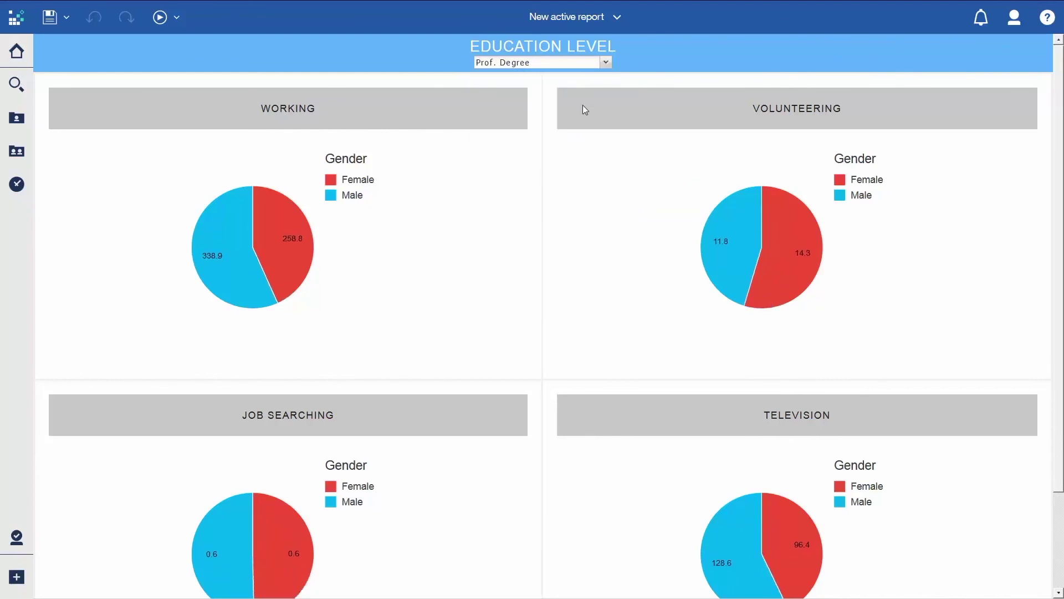
pyautogui.click(605, 64)
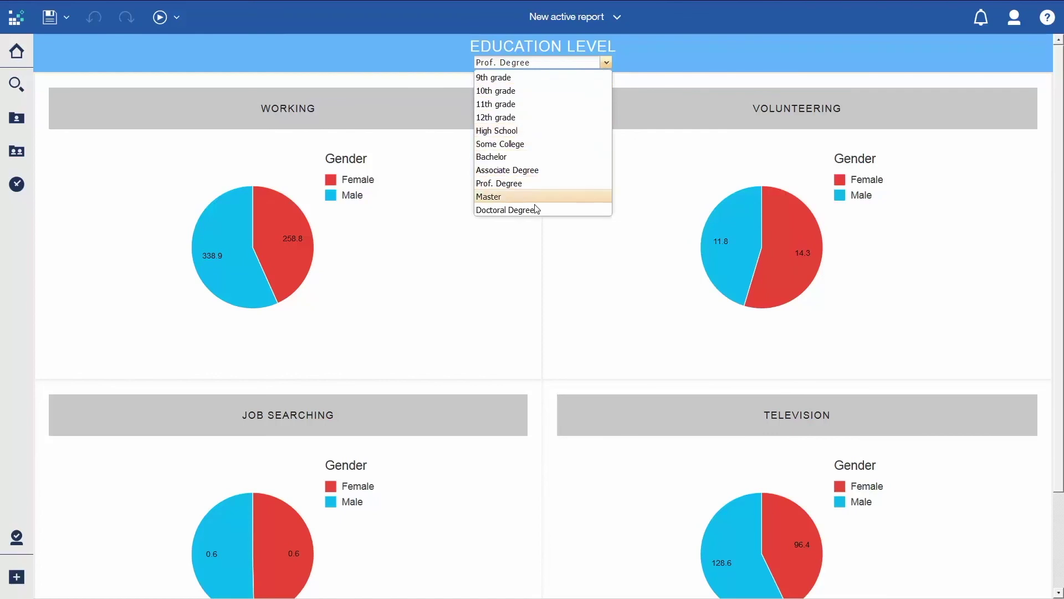
pyautogui.click(537, 210)
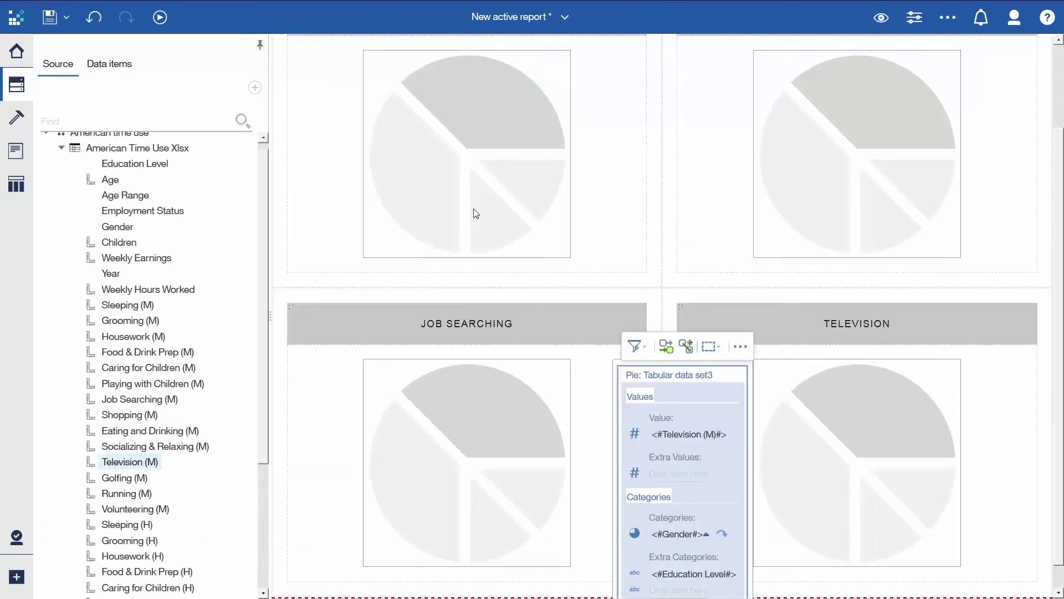
# Save the report as New active report with My content as the location
pyautogui.click(53, 25)
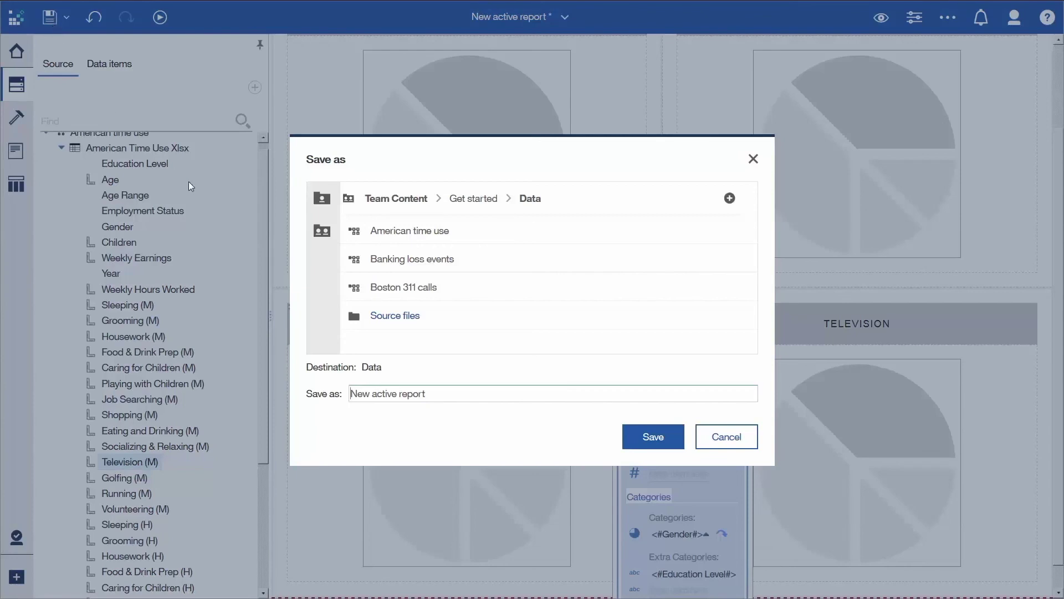
pyautogui.click(321, 198)
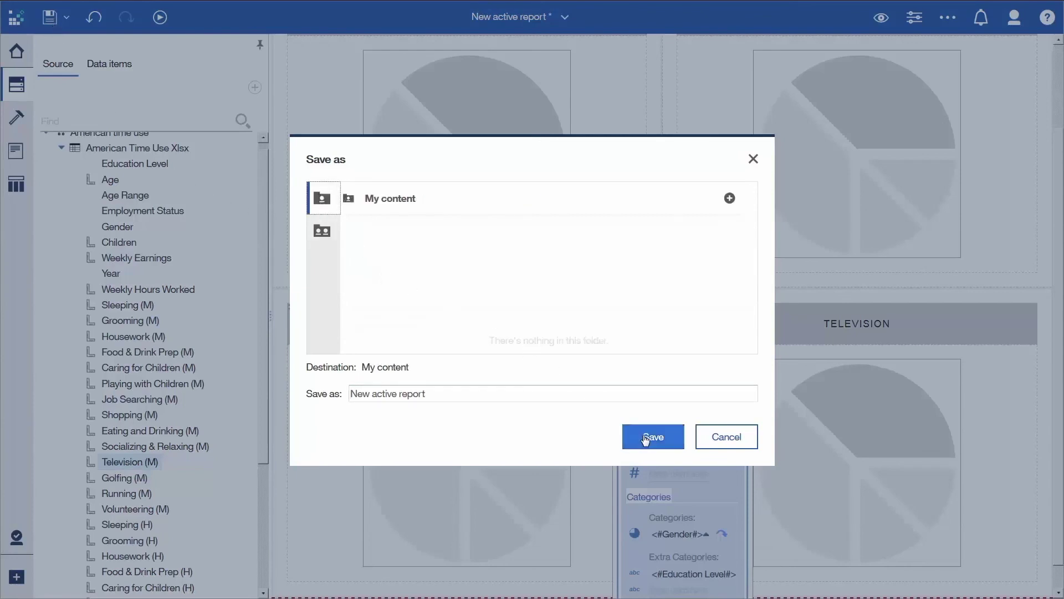